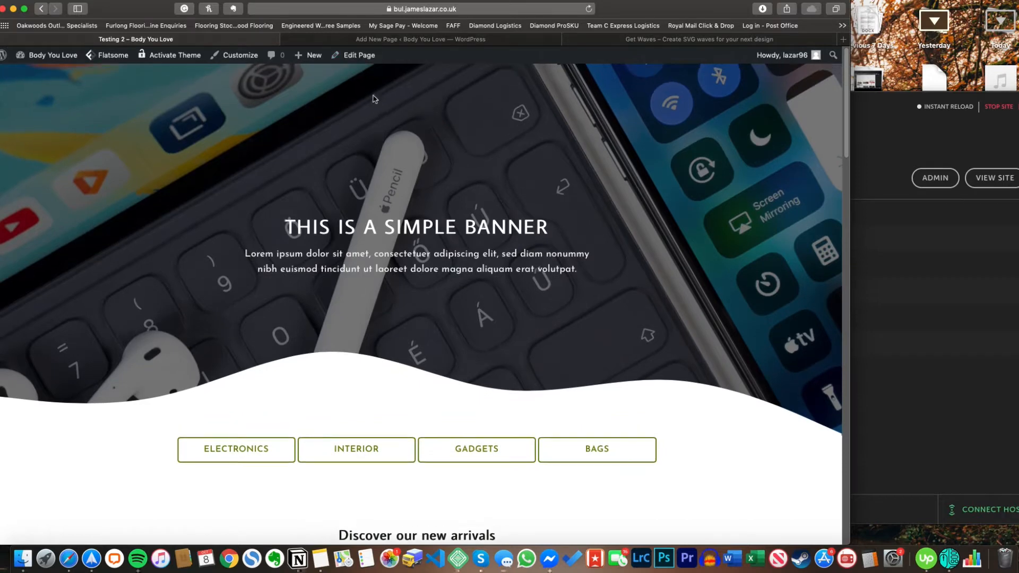
Search the new plugins directory for "Svg" and check the SVG Support plugin's active installations
mouse_move(351, 60)
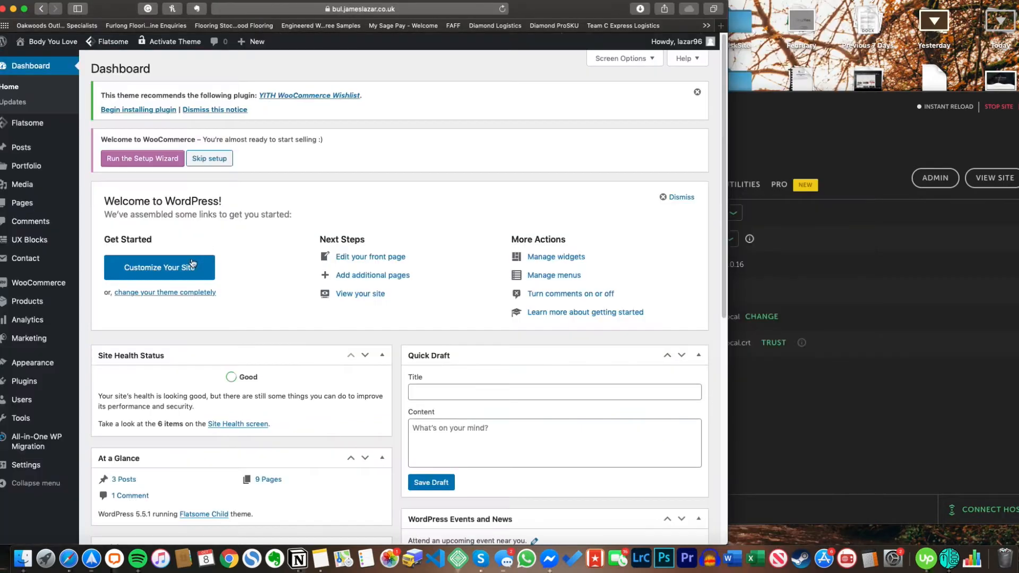
mouse_move(31, 381)
left_click(101, 398)
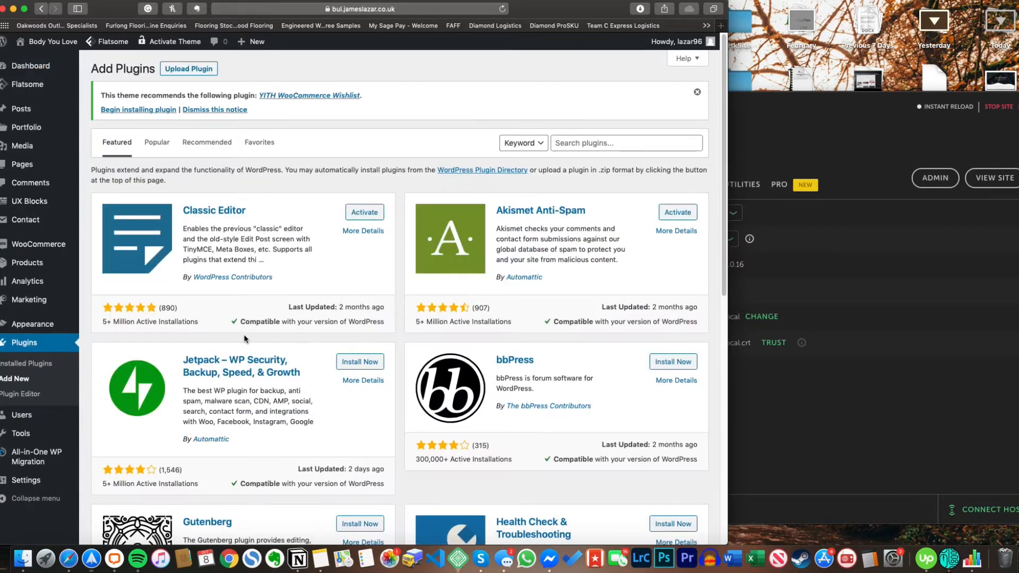
left_click(617, 145)
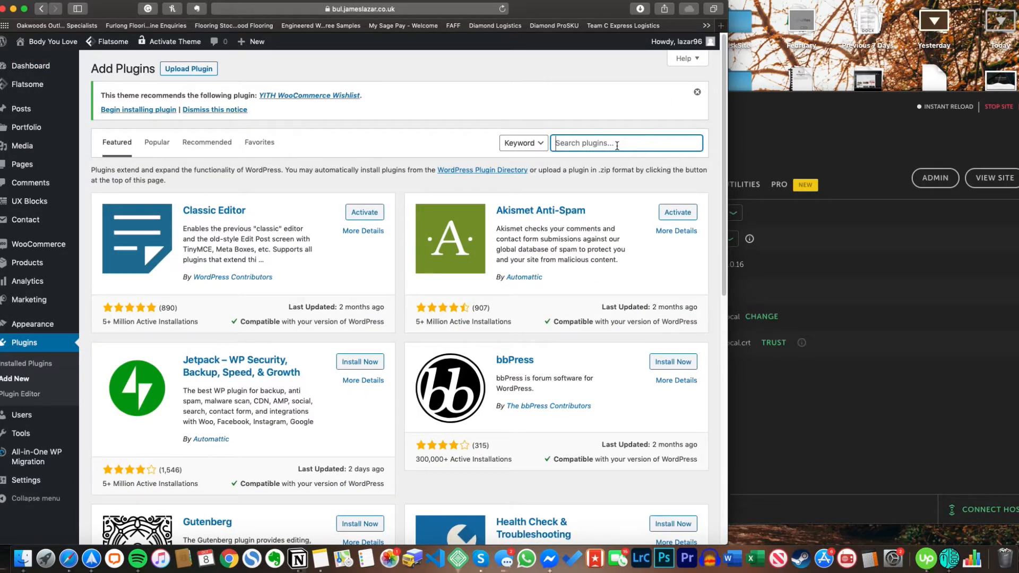
type("Svg")
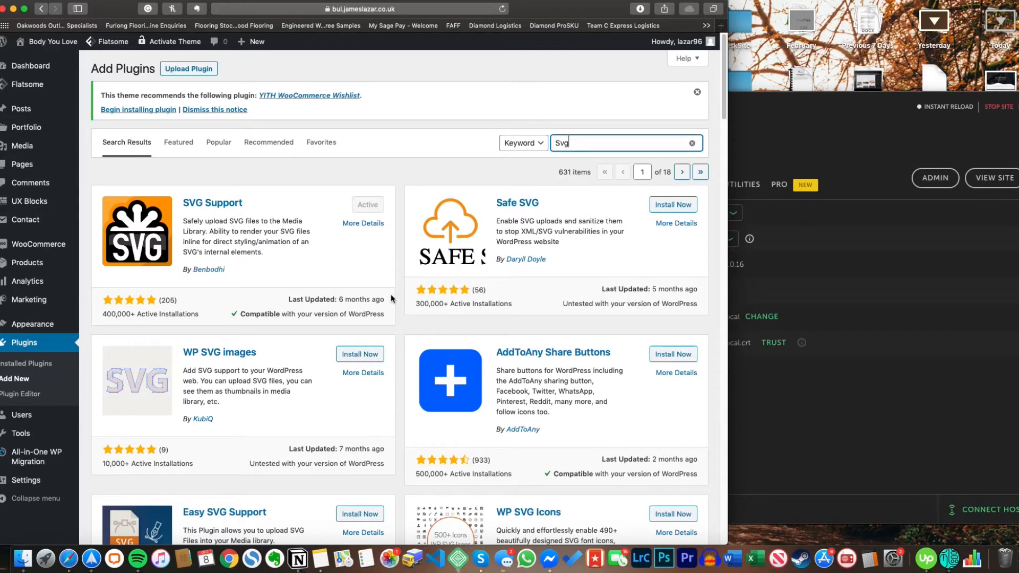
left_click_drag(102, 314, 206, 317)
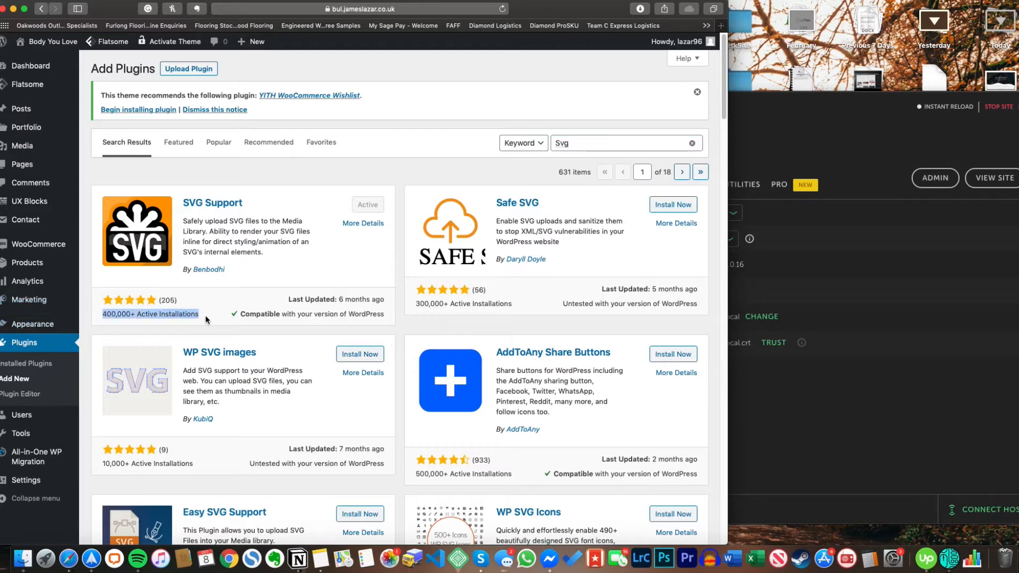
left_click(207, 319)
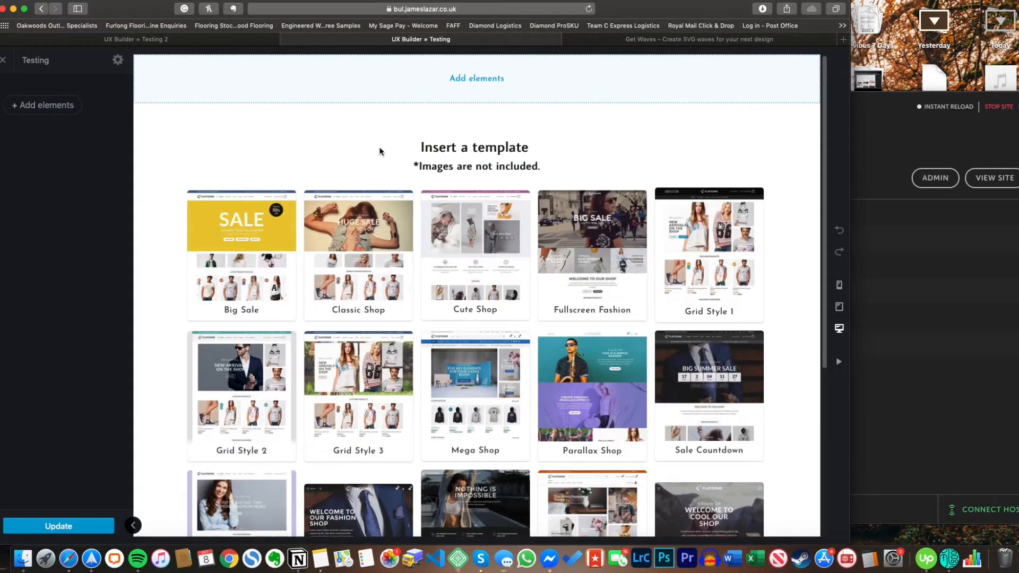
Add a Section element to the empty Testing page and apply its preset
left_click(66, 106)
type("sec")
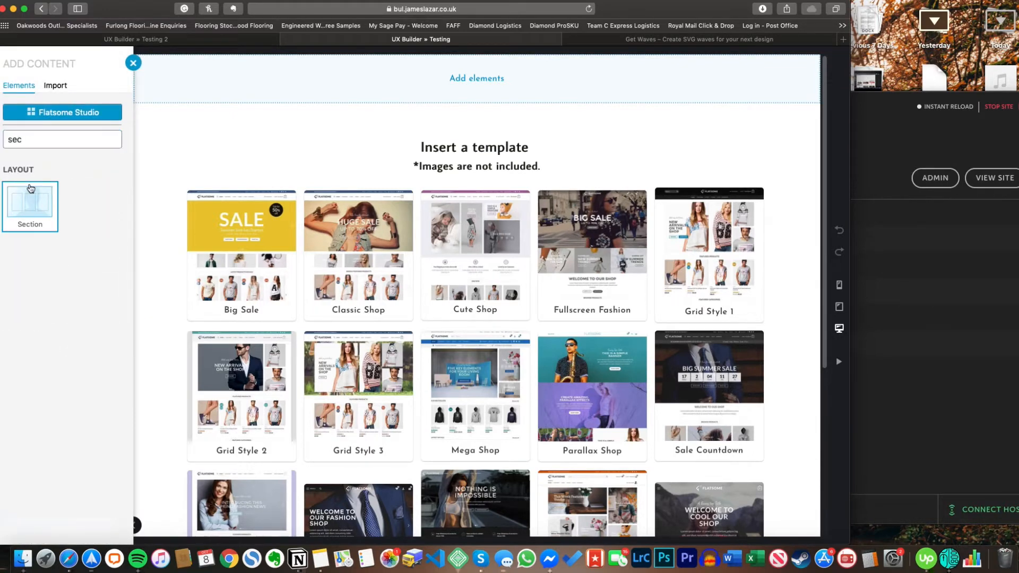
left_click(30, 189)
scroll(80, 492, "down", 3)
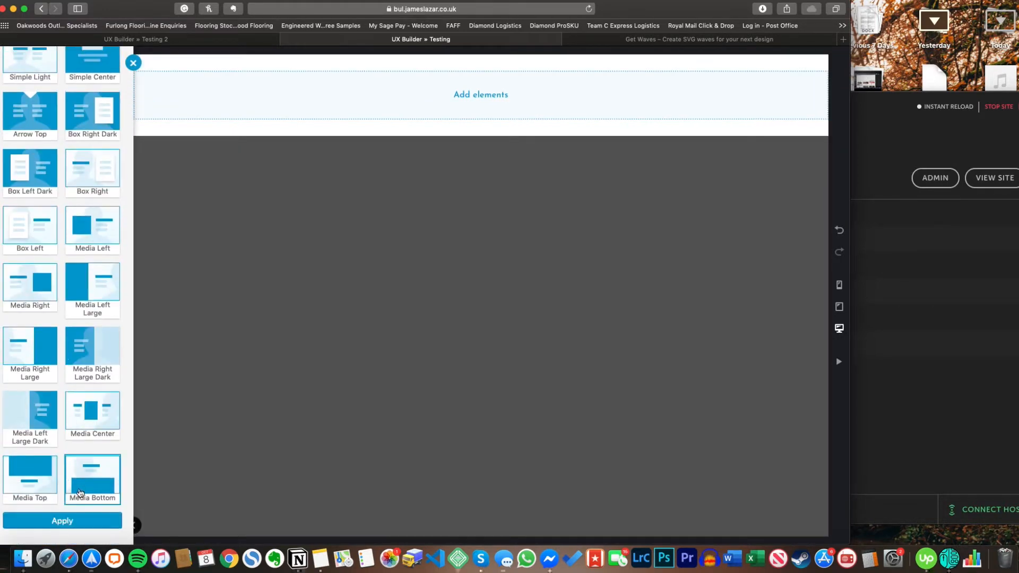
left_click(87, 521)
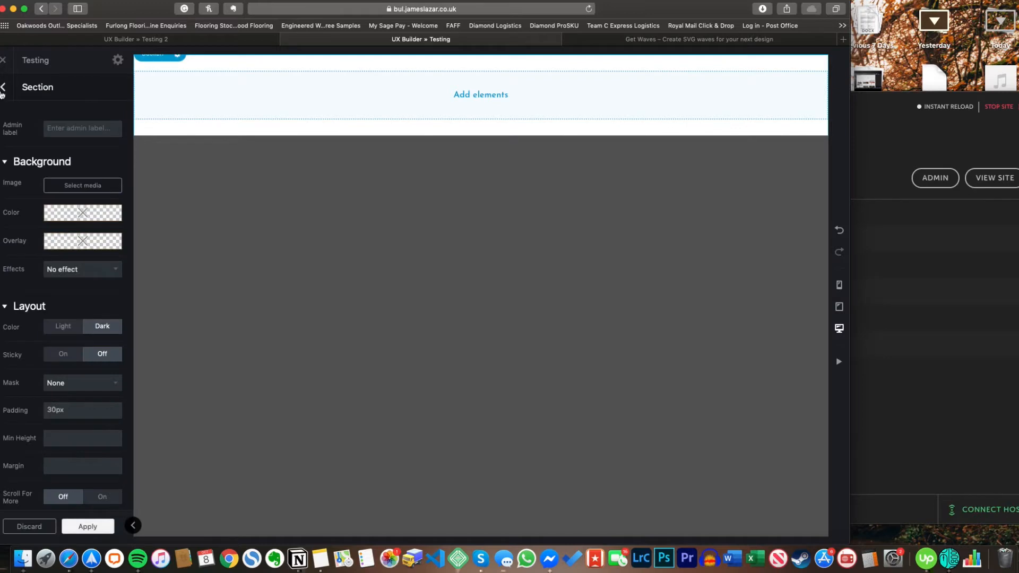
Add a Banner inside the section with the keyboard and Apple Pencil photo as its background
left_click(2, 90)
left_click(23, 109)
type("ba")
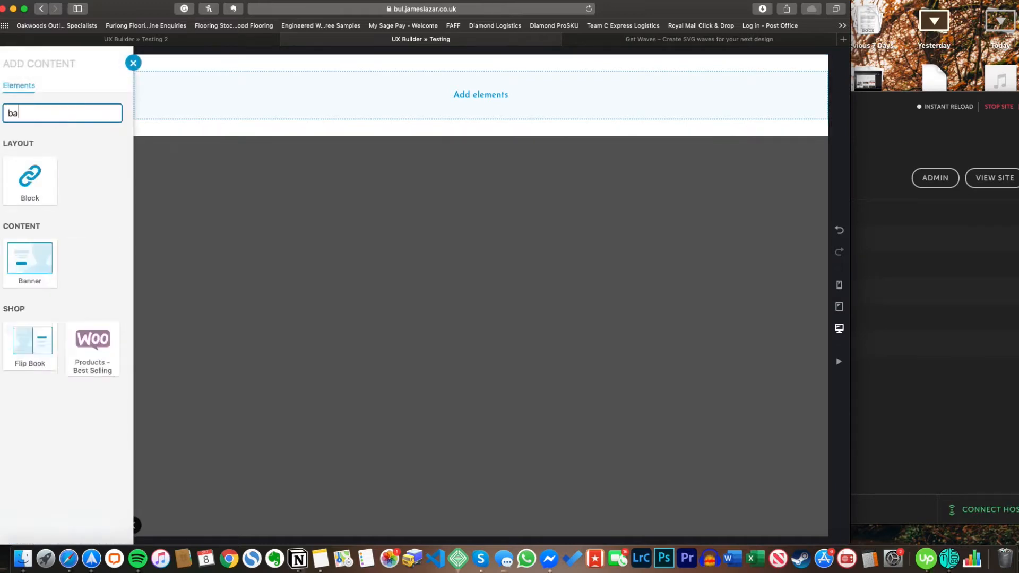
type("n")
left_click(21, 194)
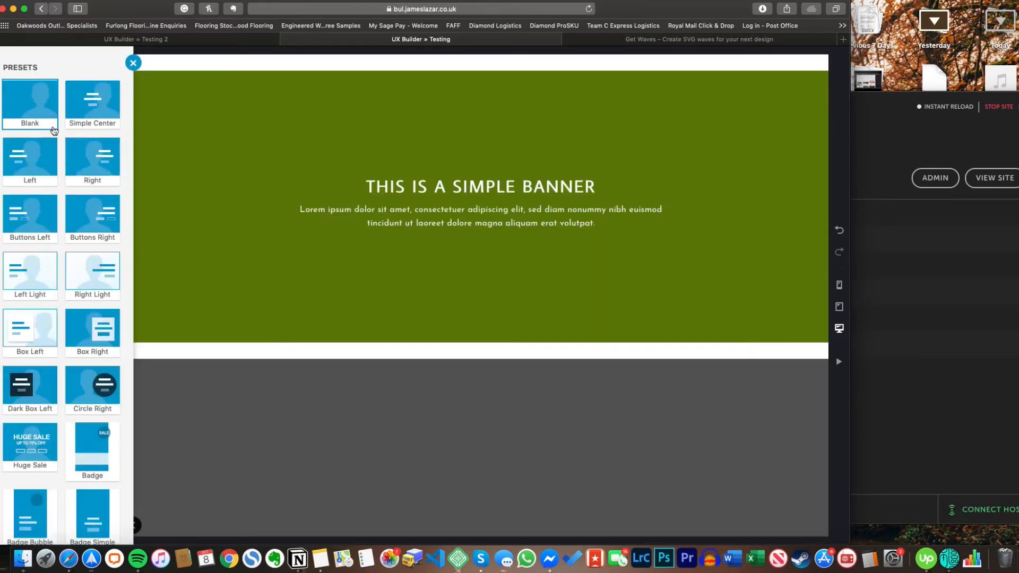
scroll(53, 130, "down", 3)
left_click(50, 422)
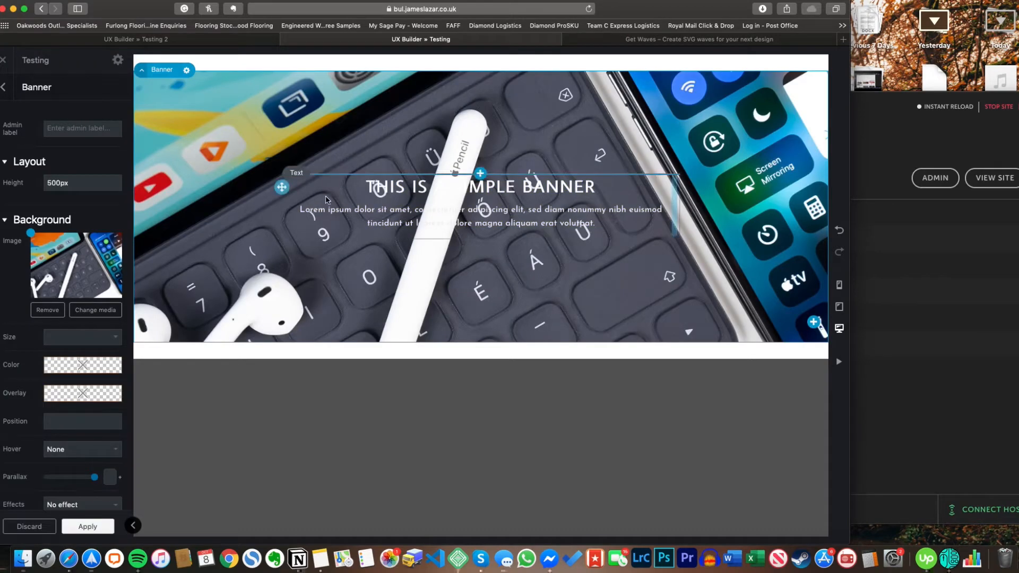
Darken the banner image with a black overlay of rgba(0, 0, 0, 0.66) and apply the banner settings
left_click(75, 397)
left_click(96, 378)
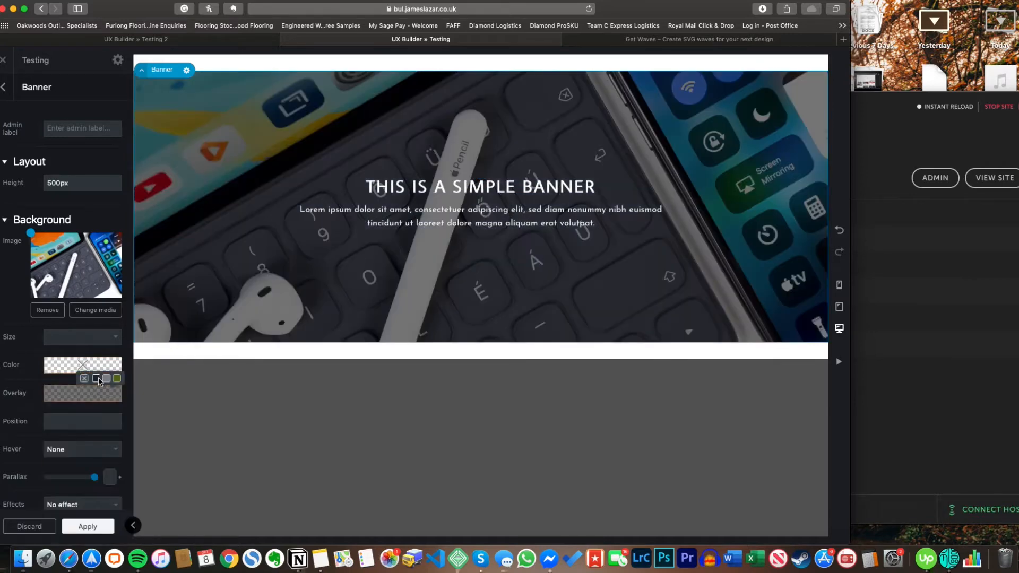
left_click(92, 401)
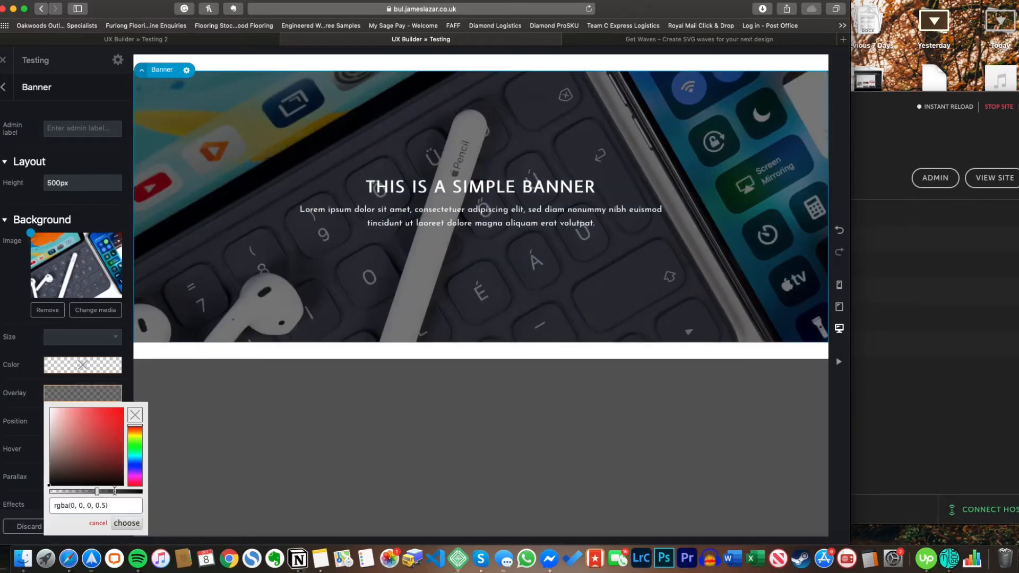
left_click_drag(114, 491, 112, 492)
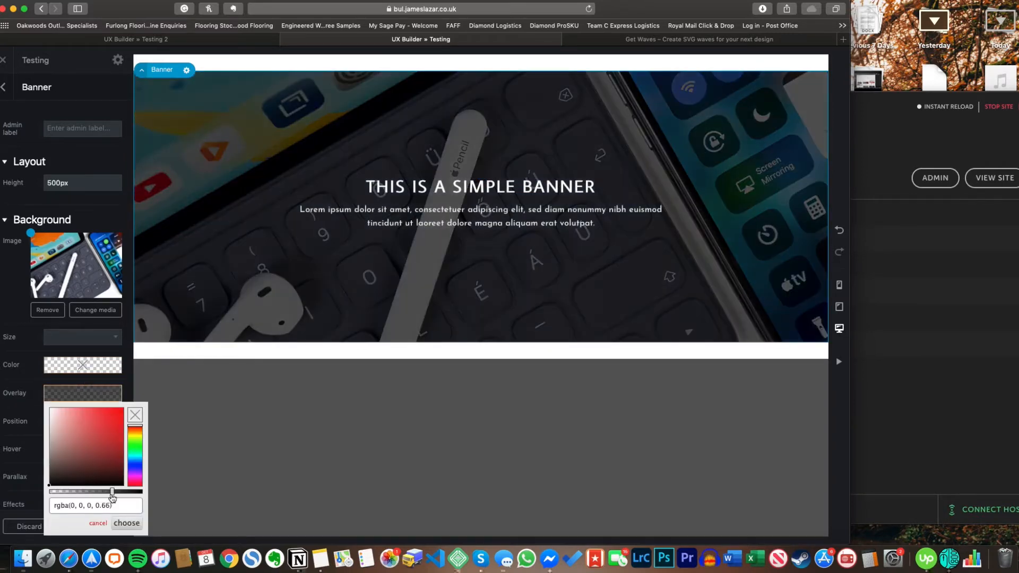
left_click(126, 523)
left_click(98, 526)
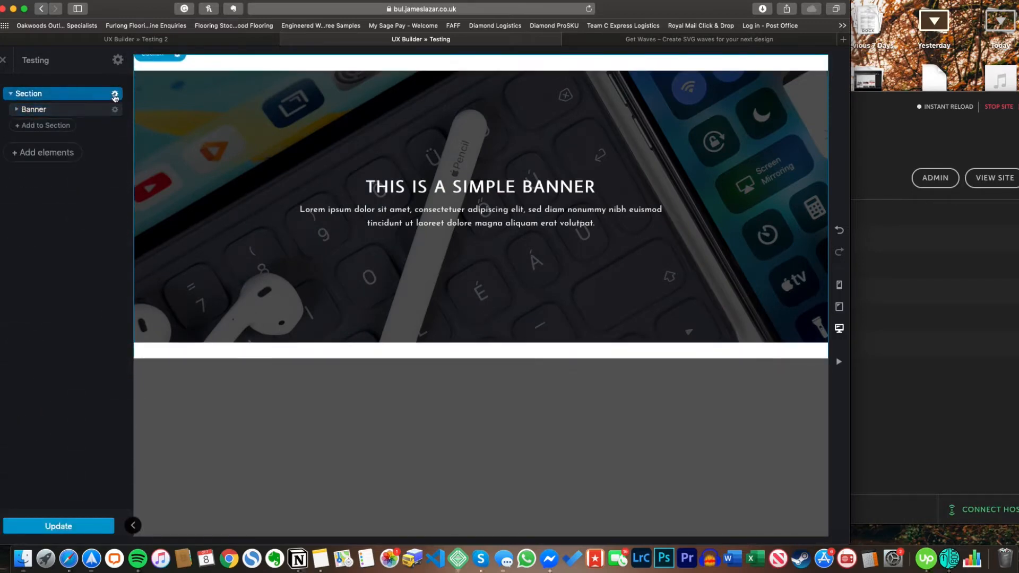
Set the section's padding to 0px and apply the change
left_click(115, 95)
left_click(103, 123)
left_click(26, 410)
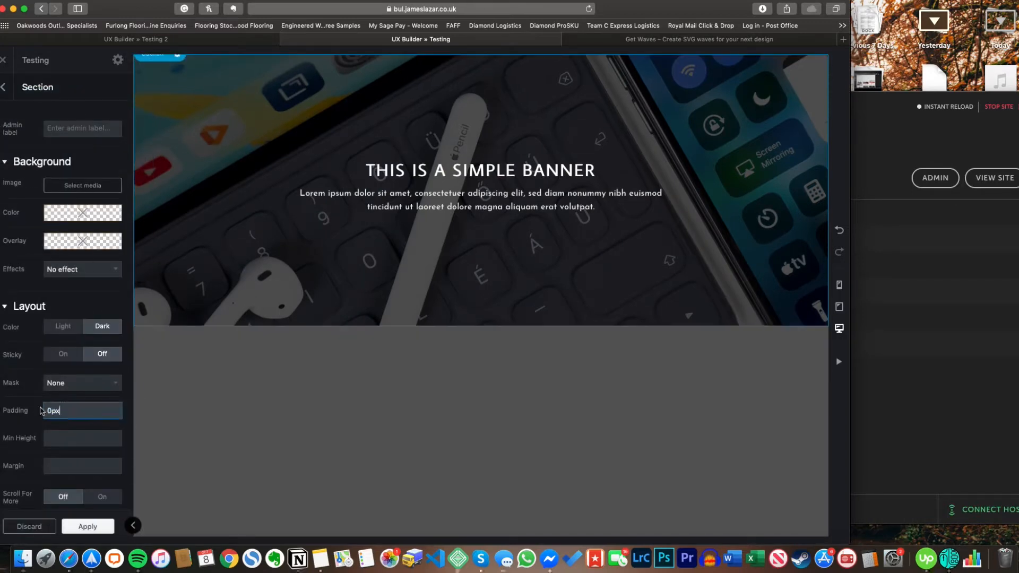
left_click(87, 525)
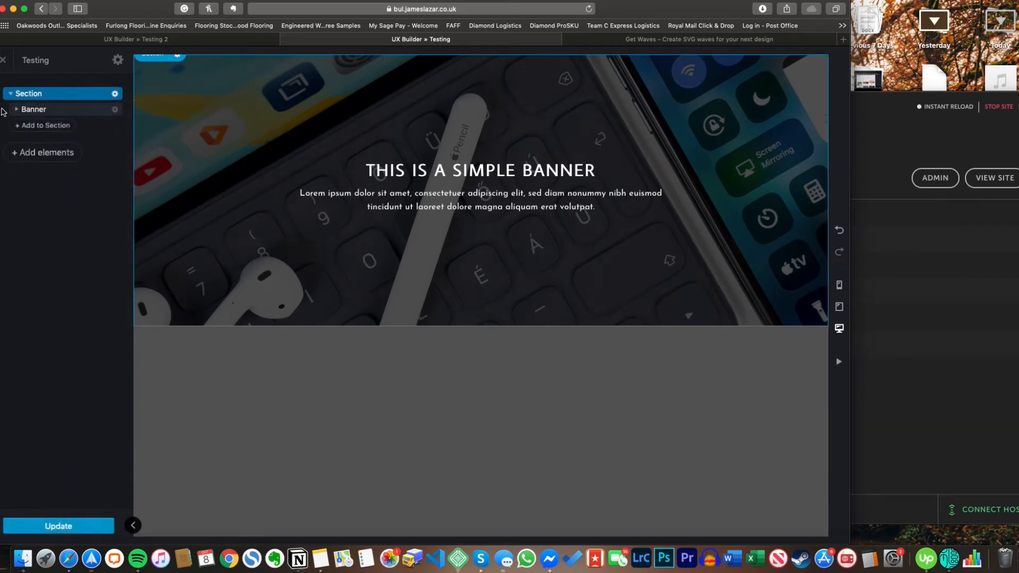
Duplicate the banner section and apply the copy's settings
left_click(10, 94)
right_click(45, 99)
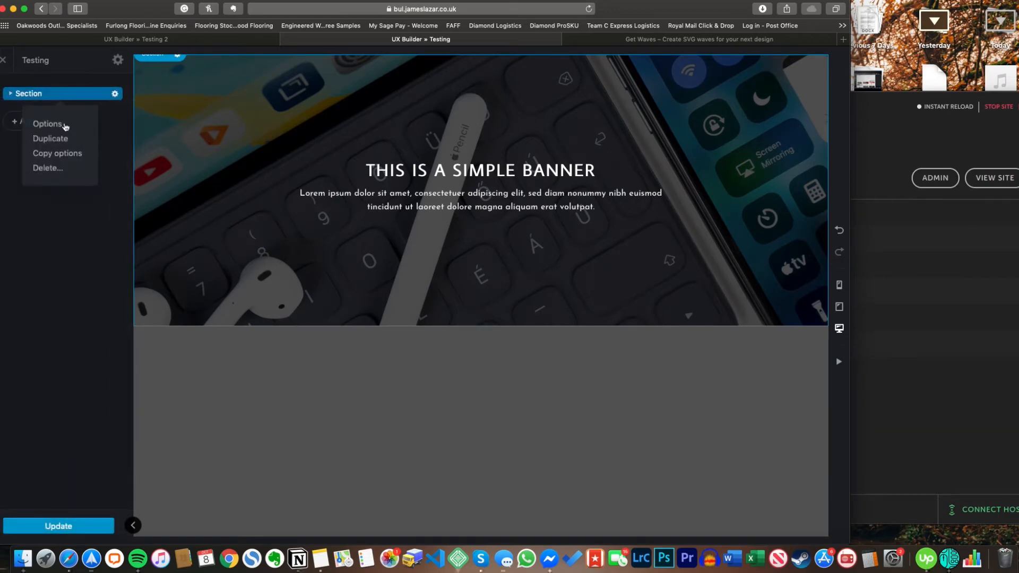
left_click(69, 138)
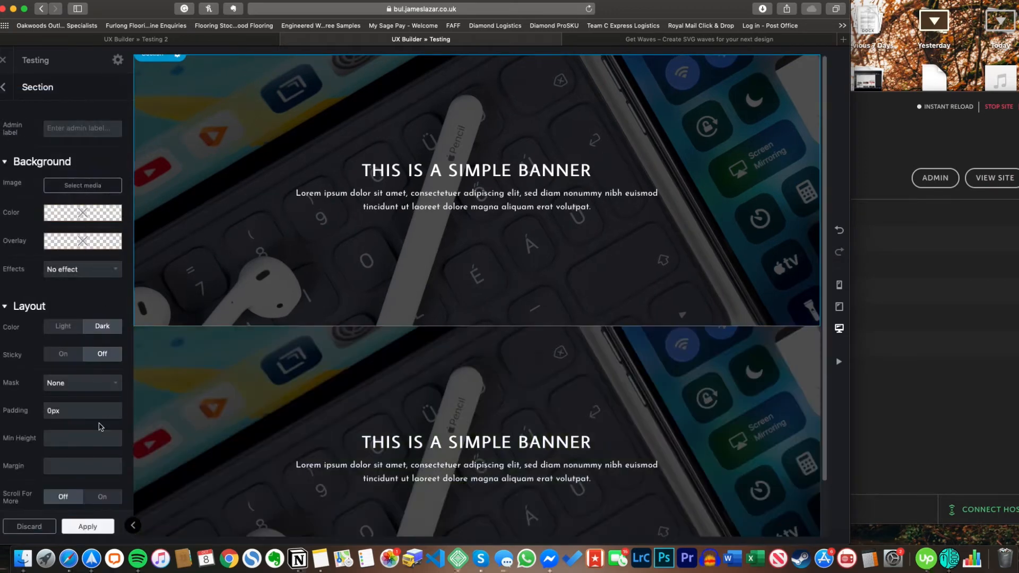
left_click(88, 526)
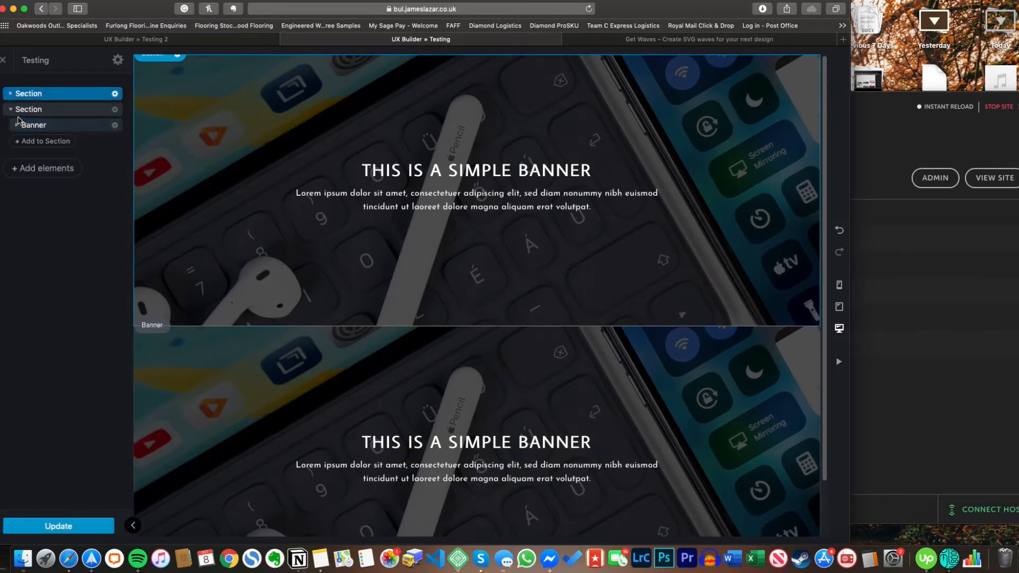
Remove the background image and the overlay colour from the banner in the second section
left_click(29, 125)
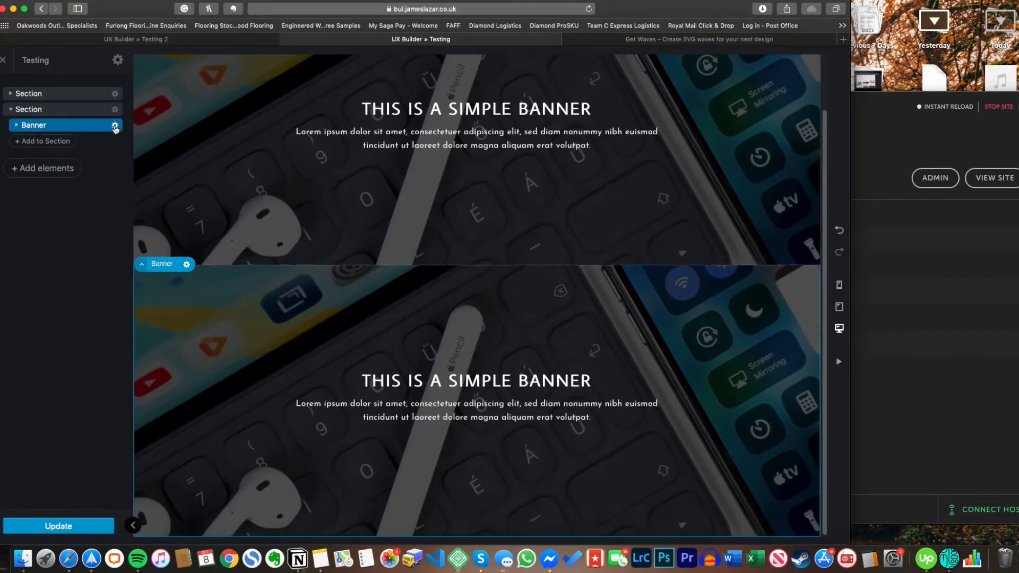
left_click(115, 125)
left_click(99, 154)
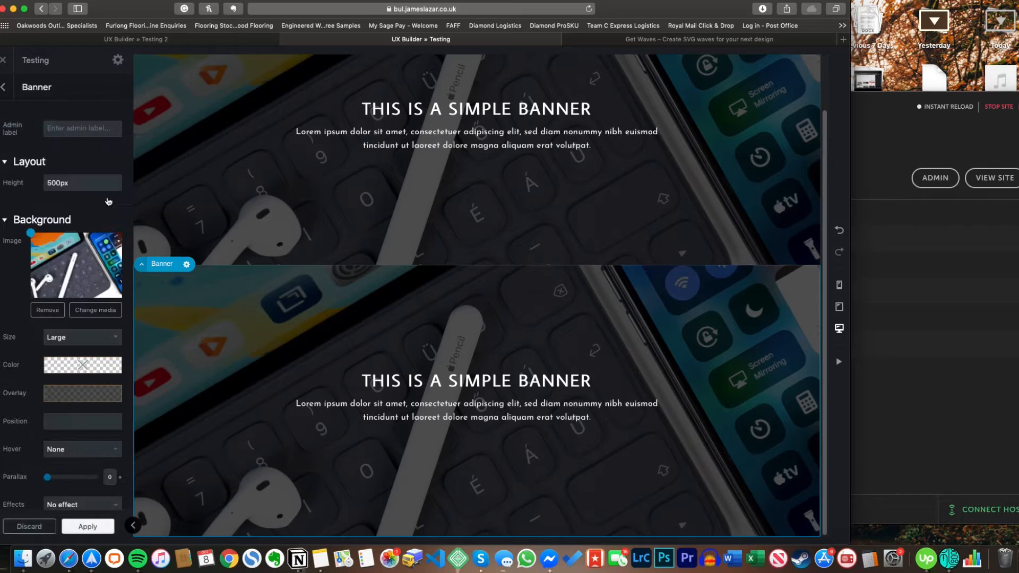
left_click(57, 312)
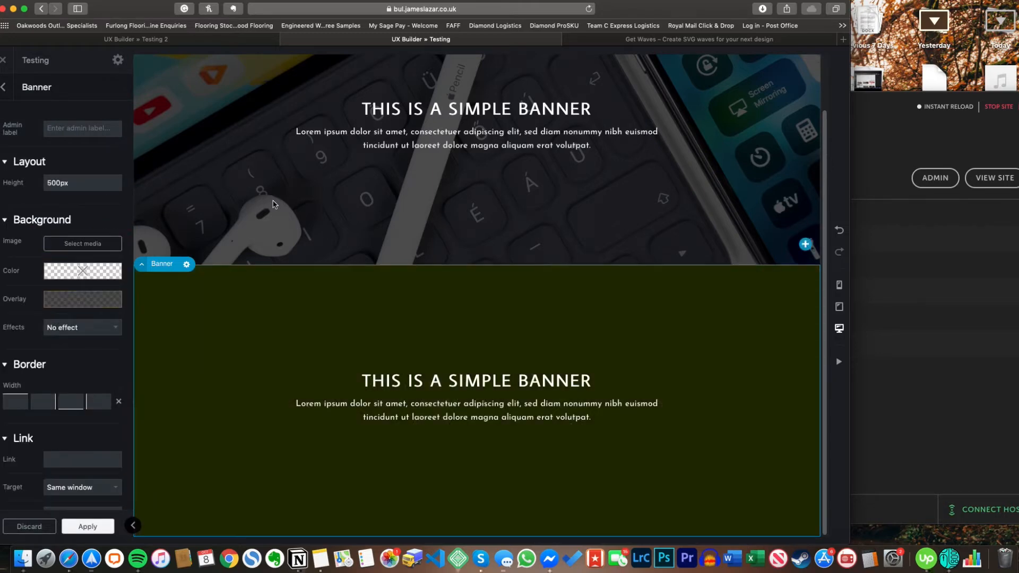
left_click(84, 285)
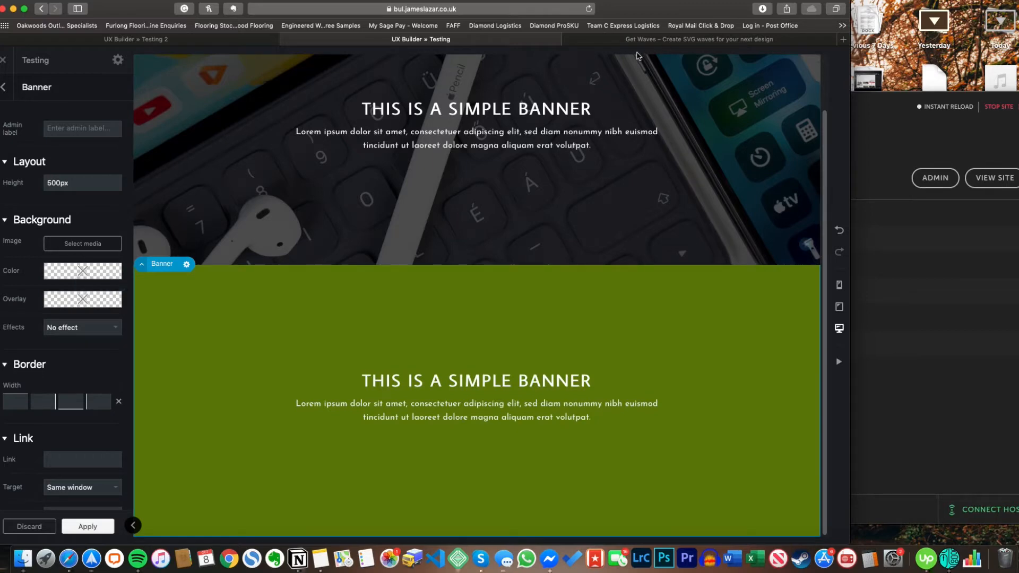
Search Google for "SVg waves" in a new browser tab and open the Get Waves site
left_click(843, 39)
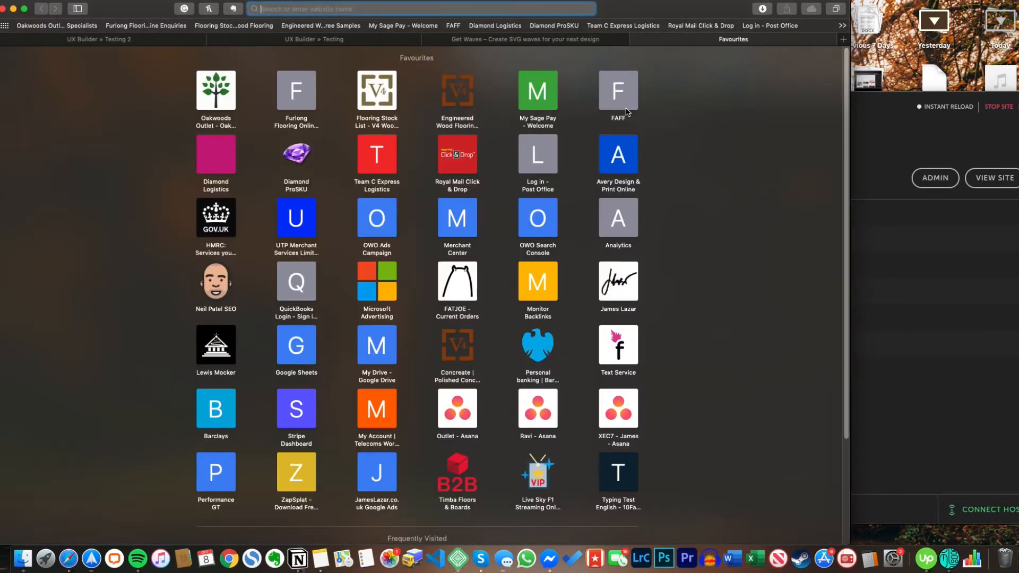
type("google.com")
key("Return")
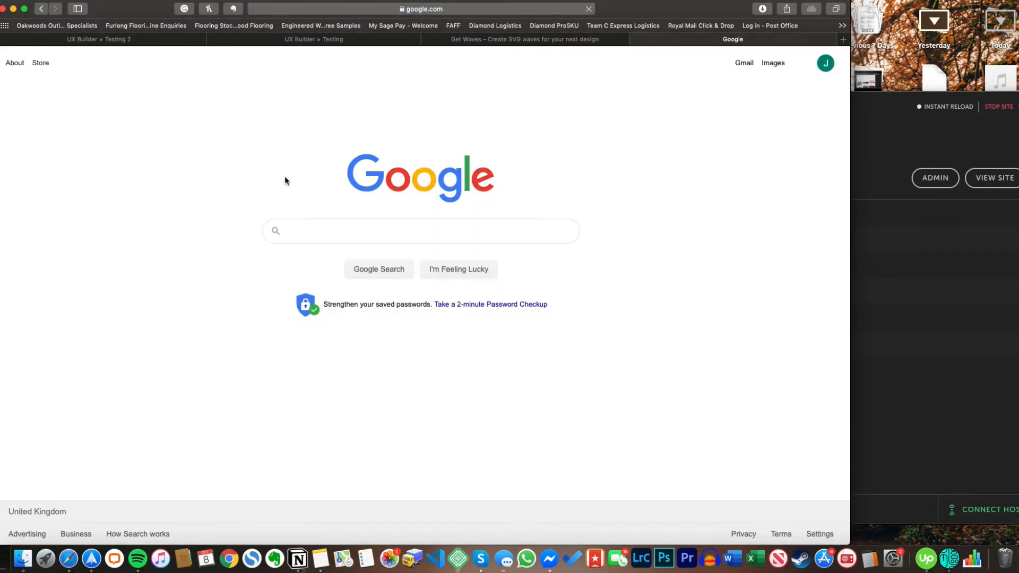
left_click(305, 228)
type("SVg wav")
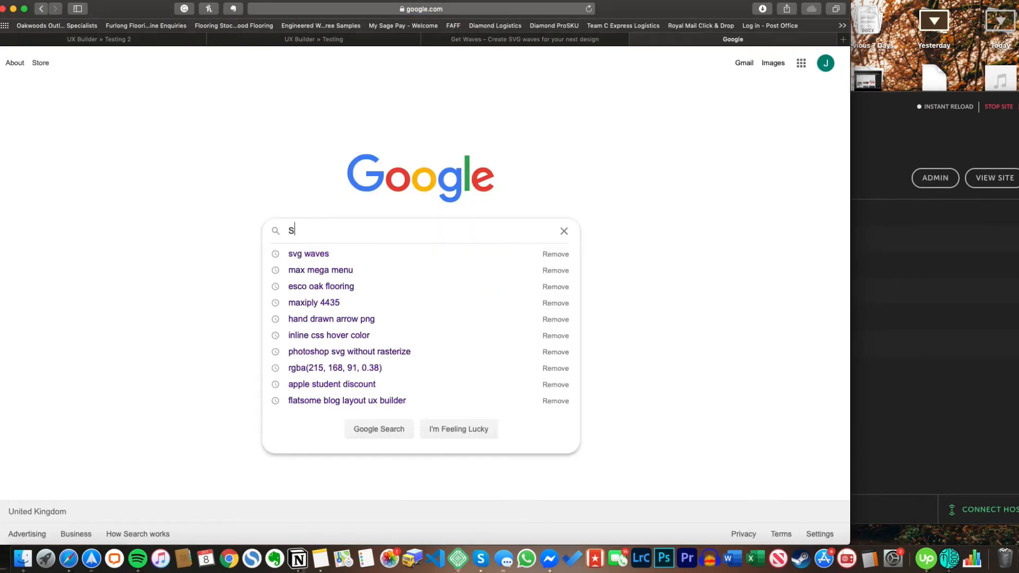
type("es")
key("Return")
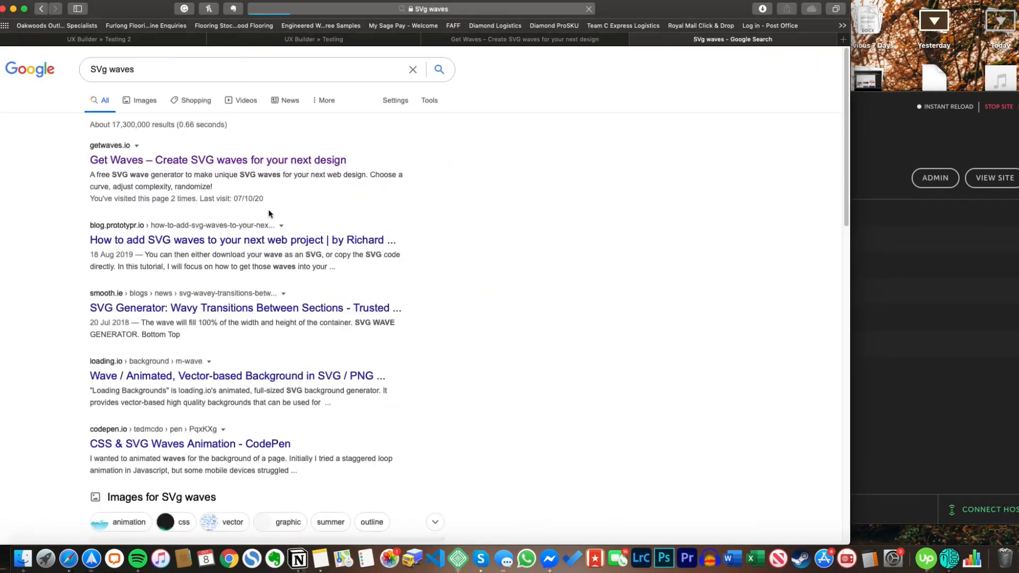
left_click(146, 161)
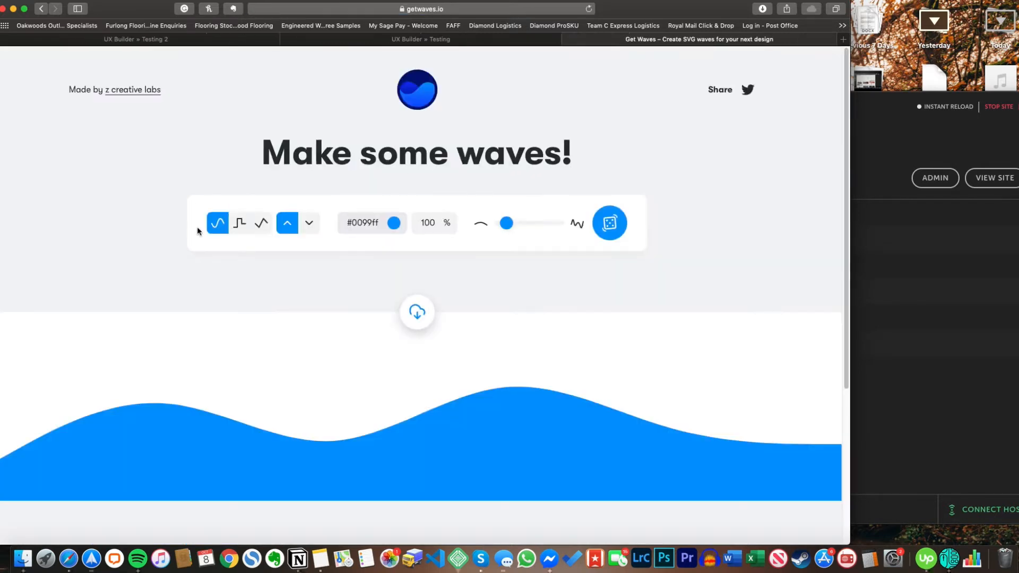
Adjust the wave complexity slightly in the wave generator and look at the available wave colours
mouse_move(504, 225)
left_mouse_down()
mouse_move(552, 224)
mouse_move(500, 226)
mouse_move(519, 229)
mouse_move(509, 229)
left_mouse_up()
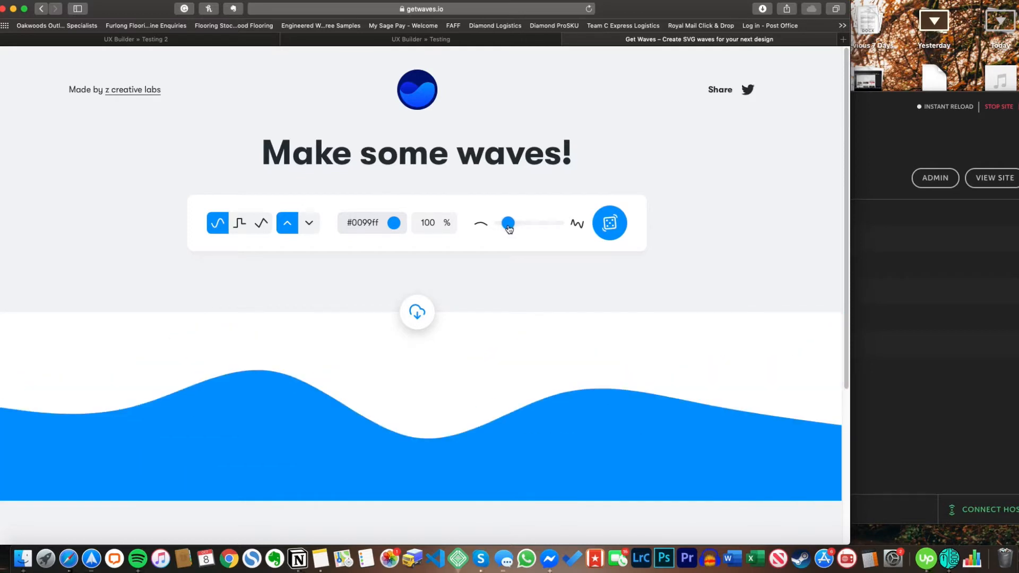
left_click(392, 225)
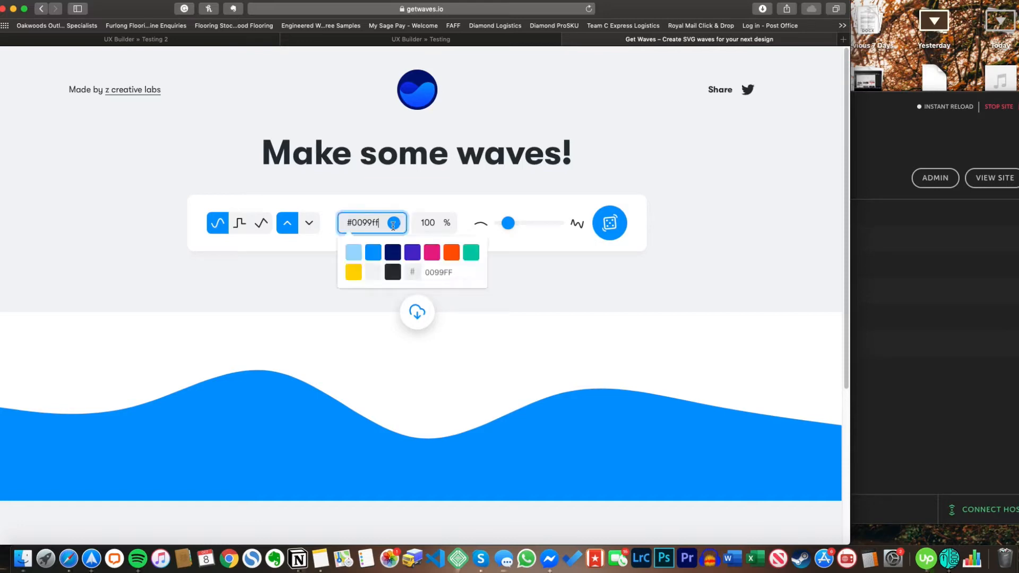
left_click(520, 188)
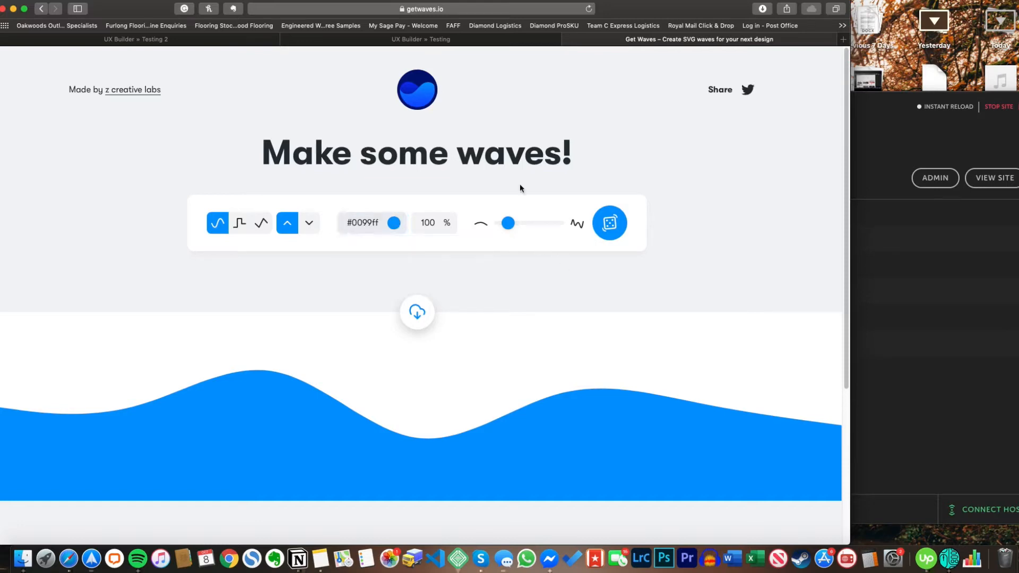
Return to the Testing page in UX Builder and apply the second banner's settings
left_click(492, 45)
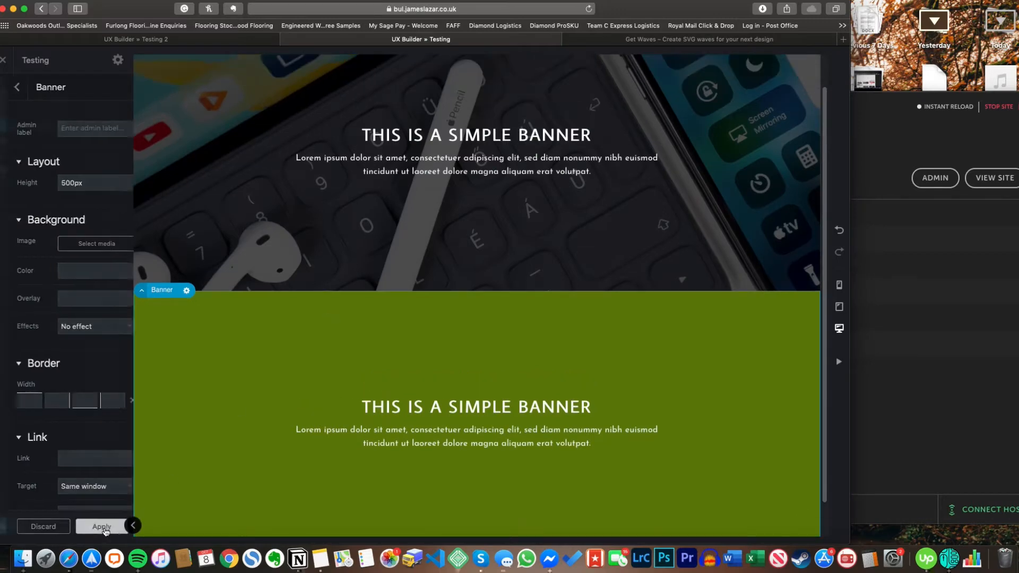
left_click(105, 532)
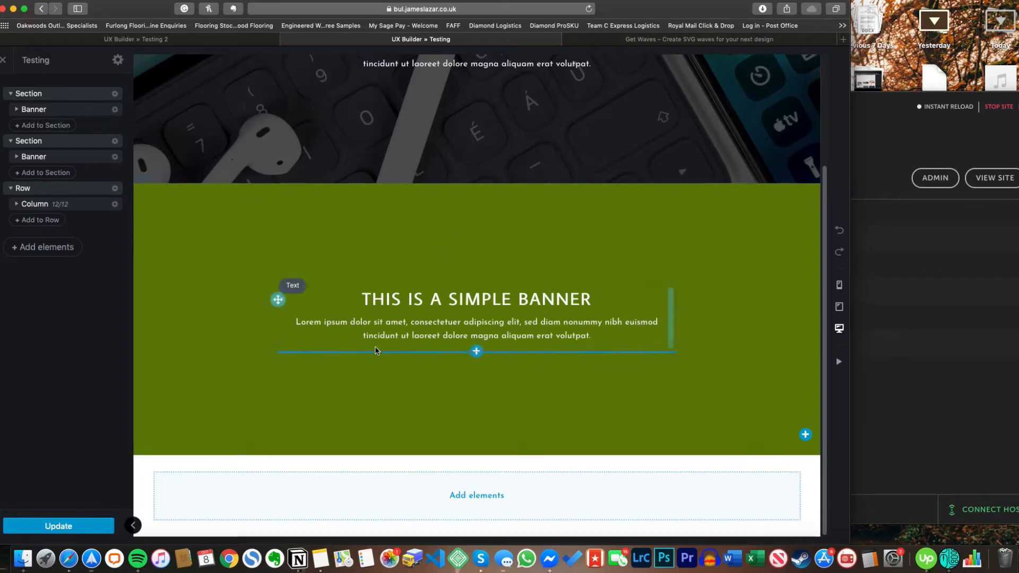
Add a text element with the Paragraph with Headline preset to the row below the second banner and apply it
left_click(492, 501)
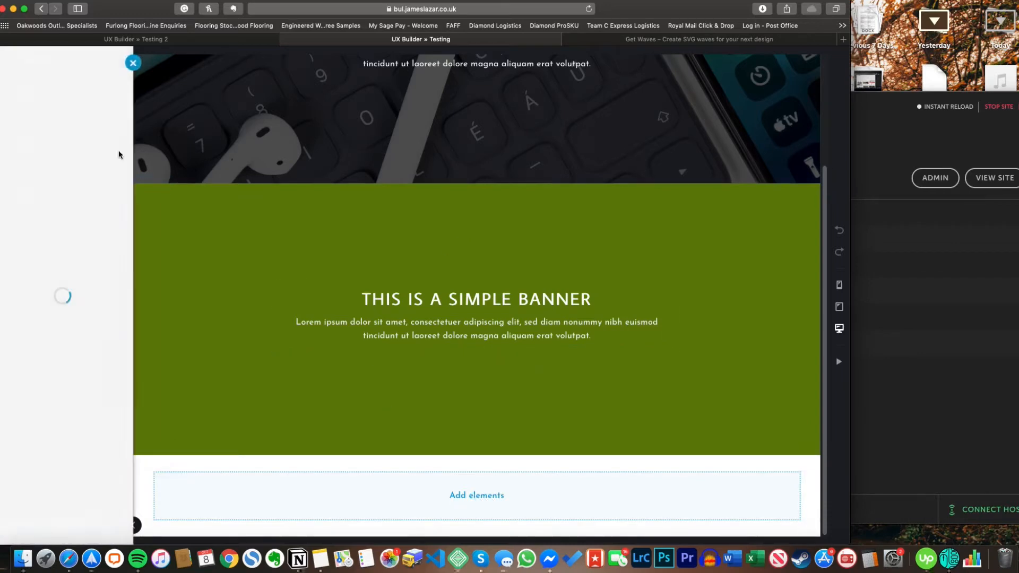
type("te")
left_click(37, 178)
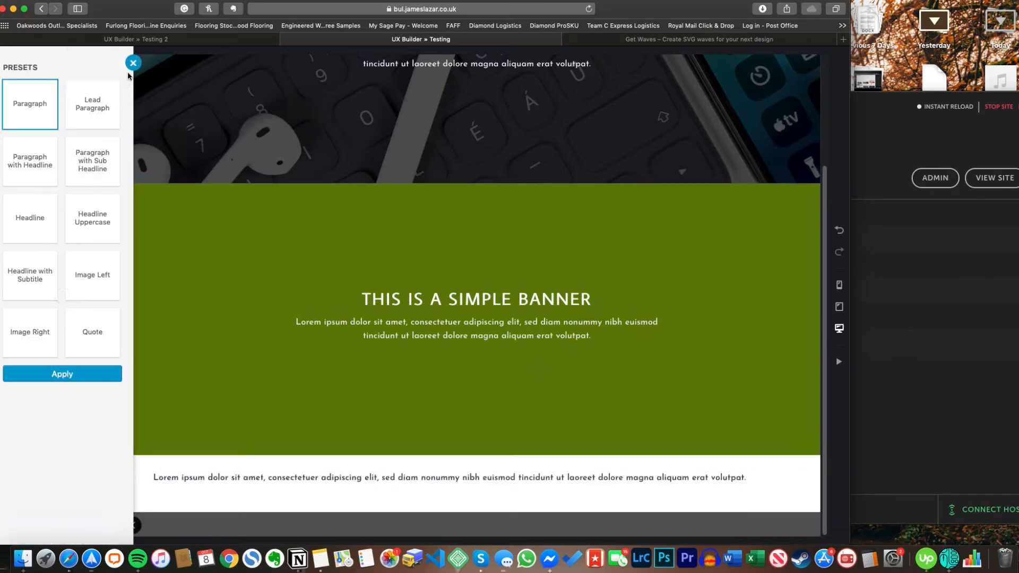
left_click(29, 161)
left_click(93, 374)
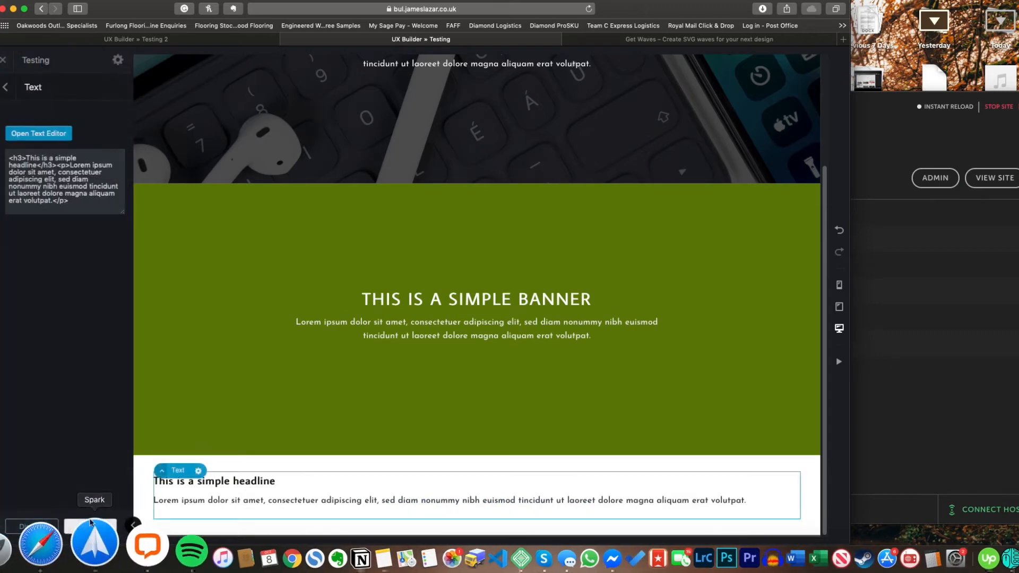
left_click(90, 531)
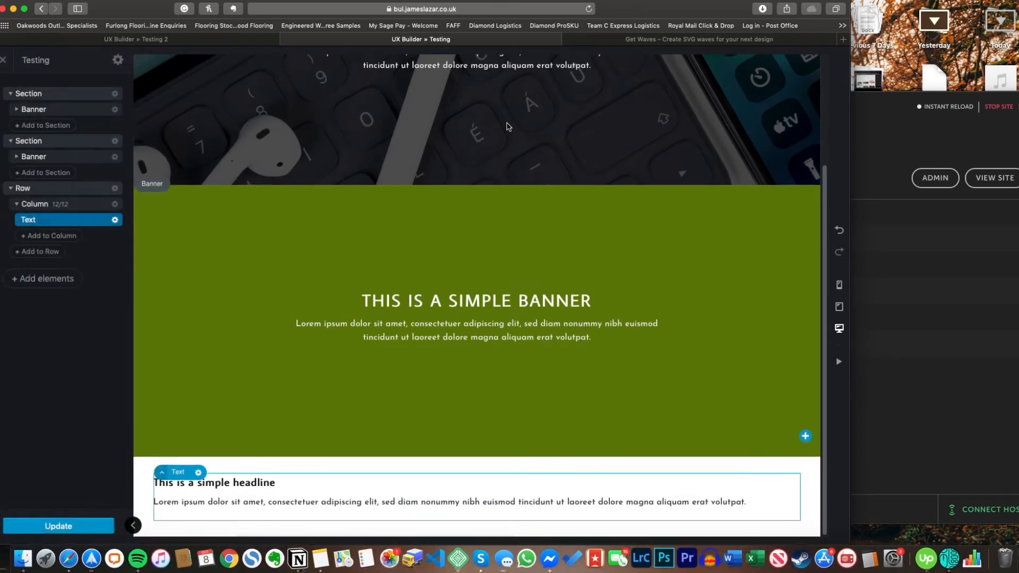
Set the second banner's background colour to fully transparent white and apply the change
left_click(256, 229)
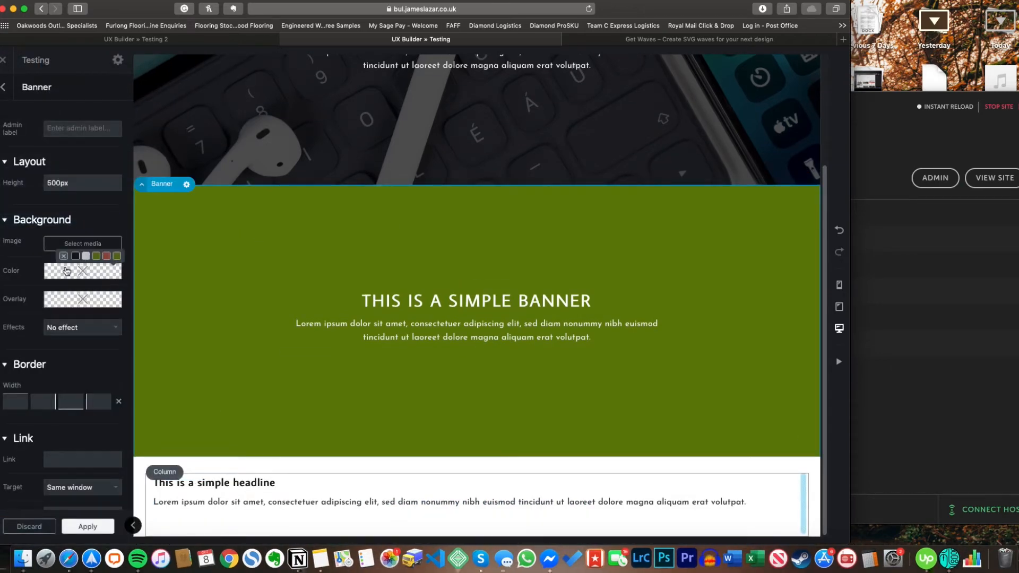
left_click(67, 271)
left_click(121, 344)
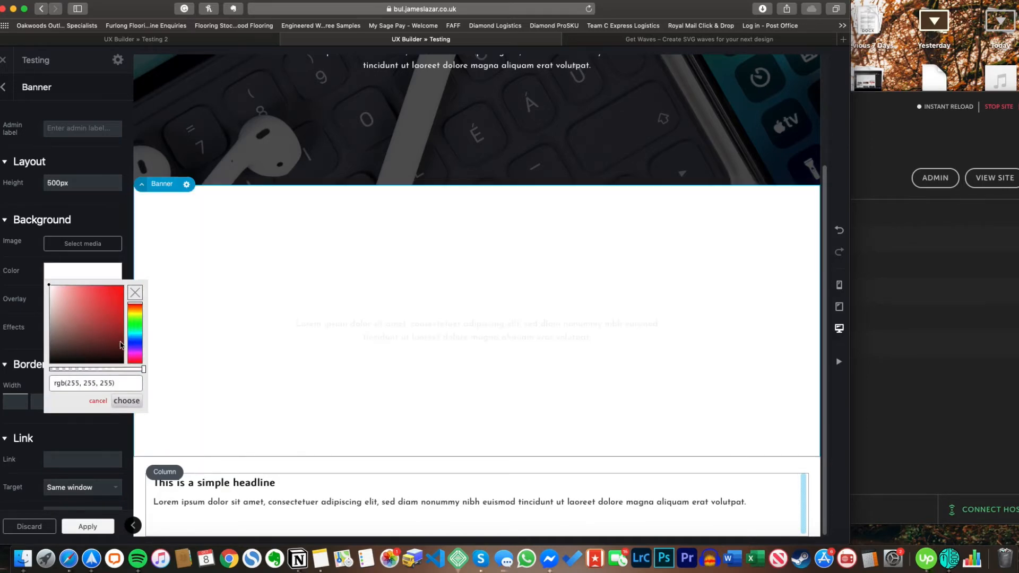
left_click_drag(143, 371, 50, 371)
left_click(126, 400)
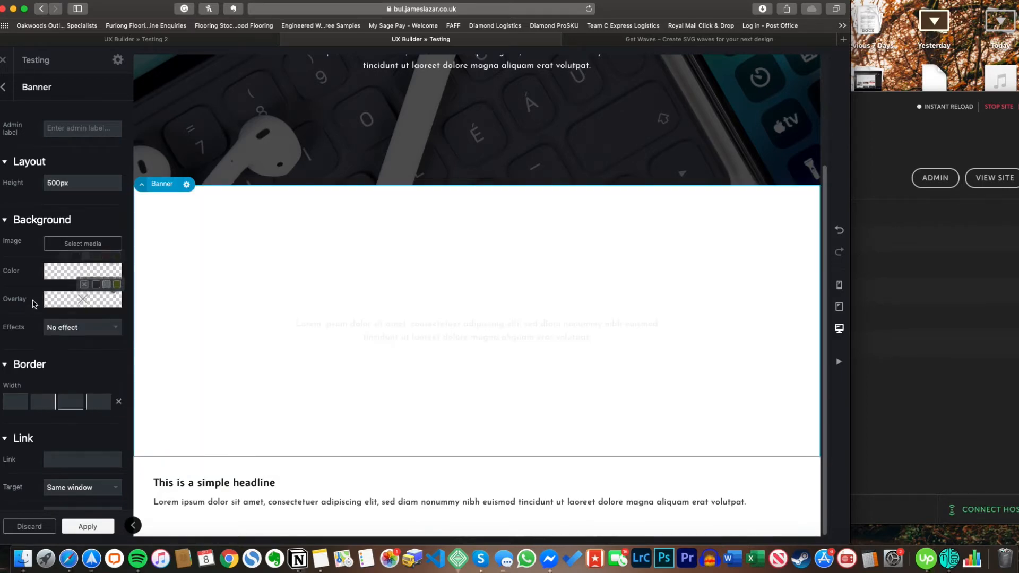
left_click(84, 533)
Delete the text box from the second section's banner
left_click(16, 157)
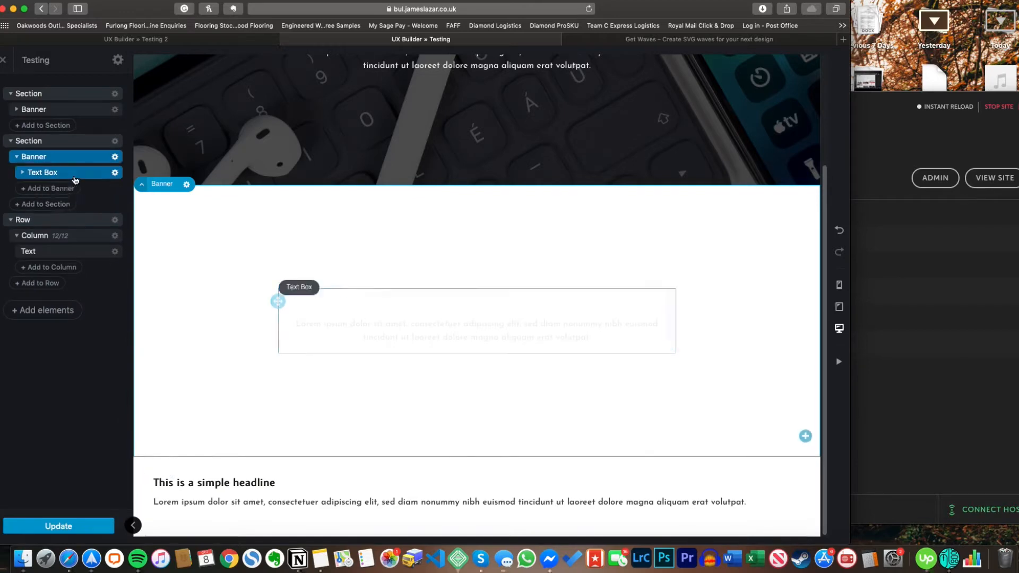
right_click(71, 176)
left_click(61, 249)
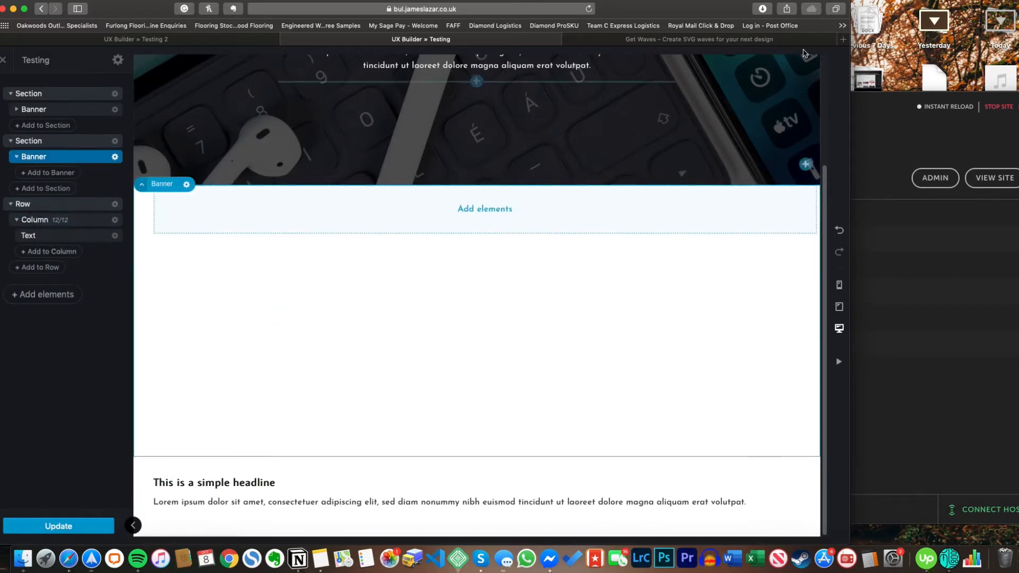
Switch to Get Waves and set the wave colour to #ffffff
left_click(710, 40)
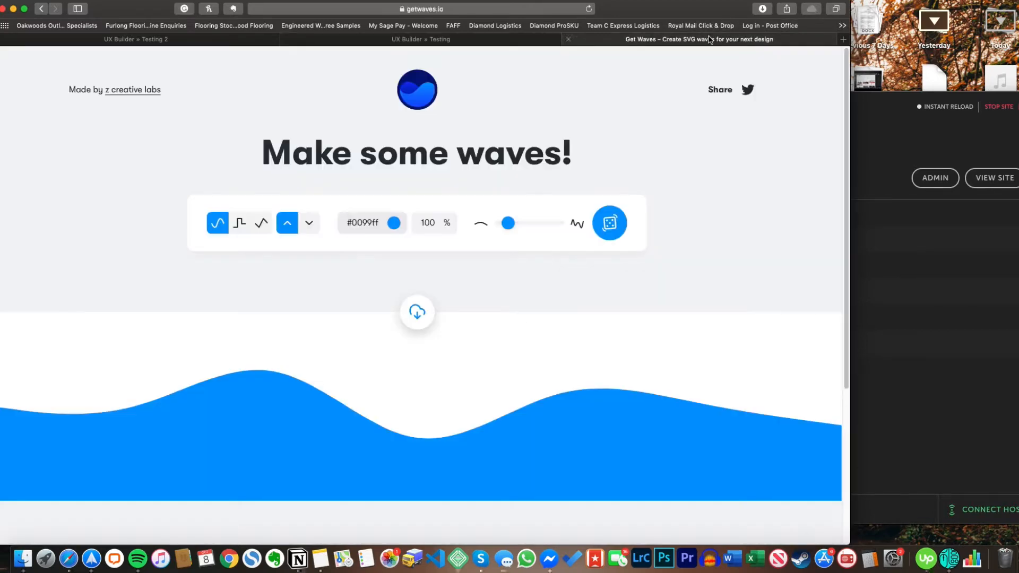
left_click(397, 222)
left_click(426, 271)
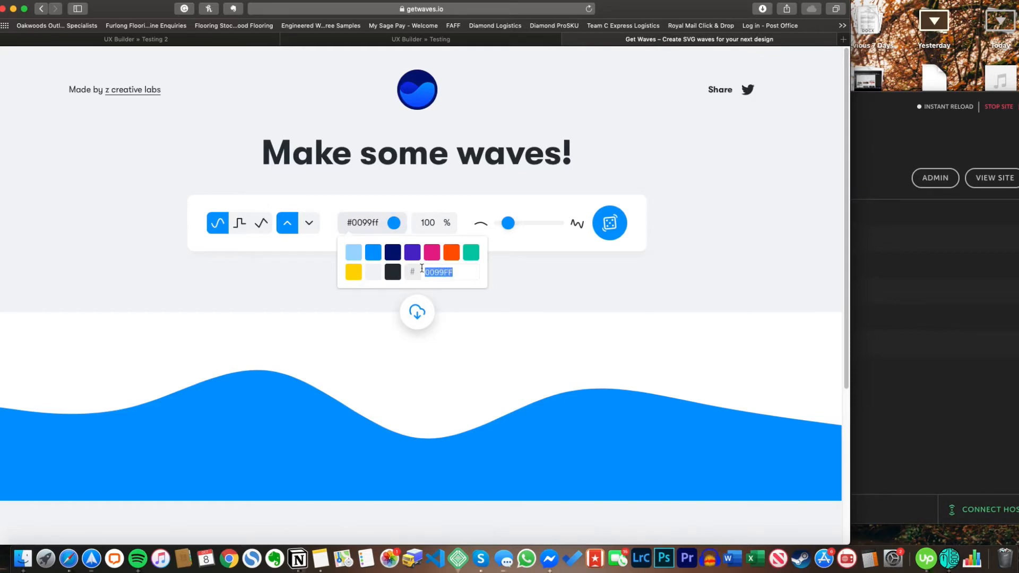
type("ffffff")
left_click(491, 283)
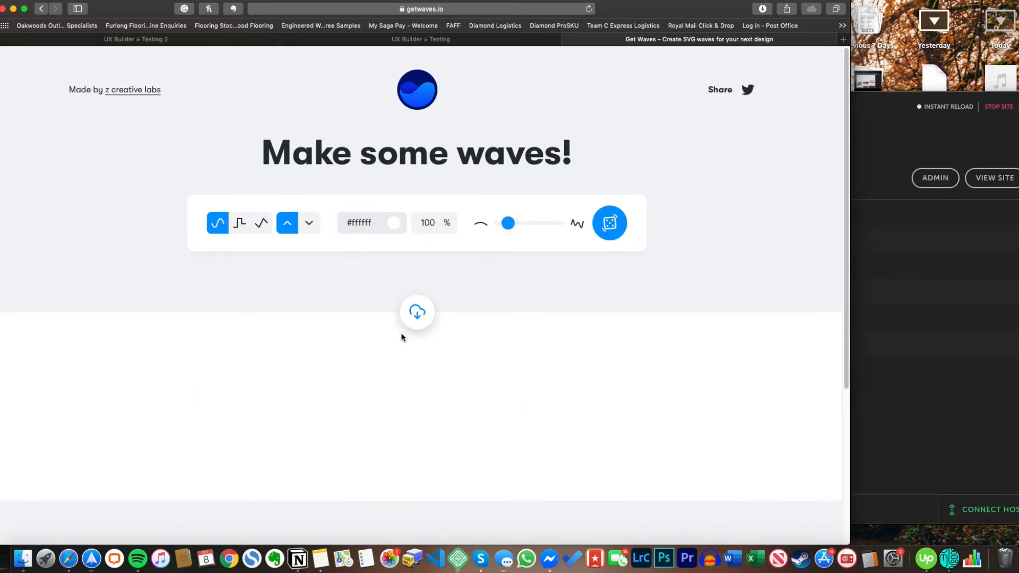
Download the white wave as an SVG file and select its code
left_click(417, 312)
left_click(373, 359)
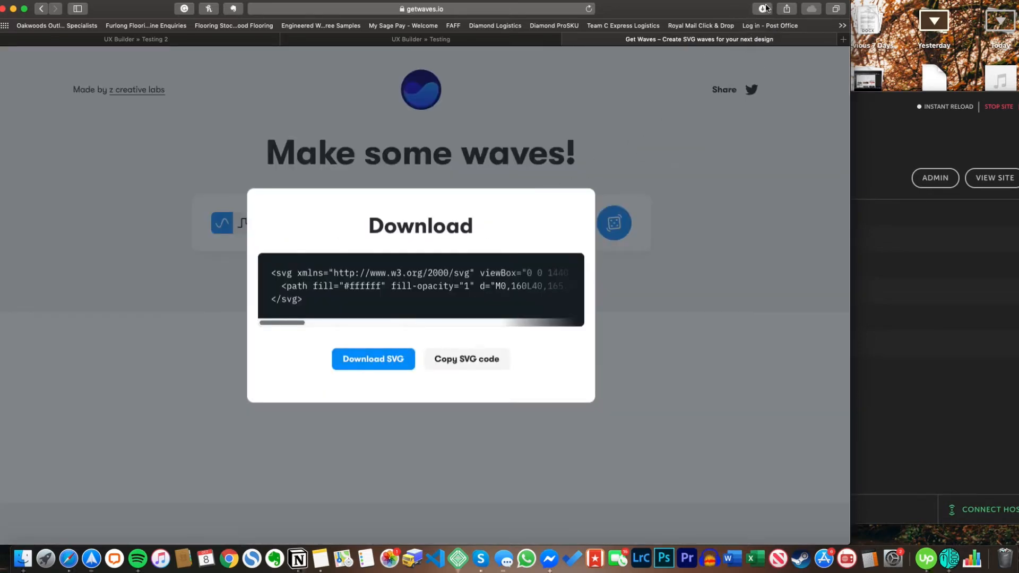
left_click_drag(308, 308, 281, 277)
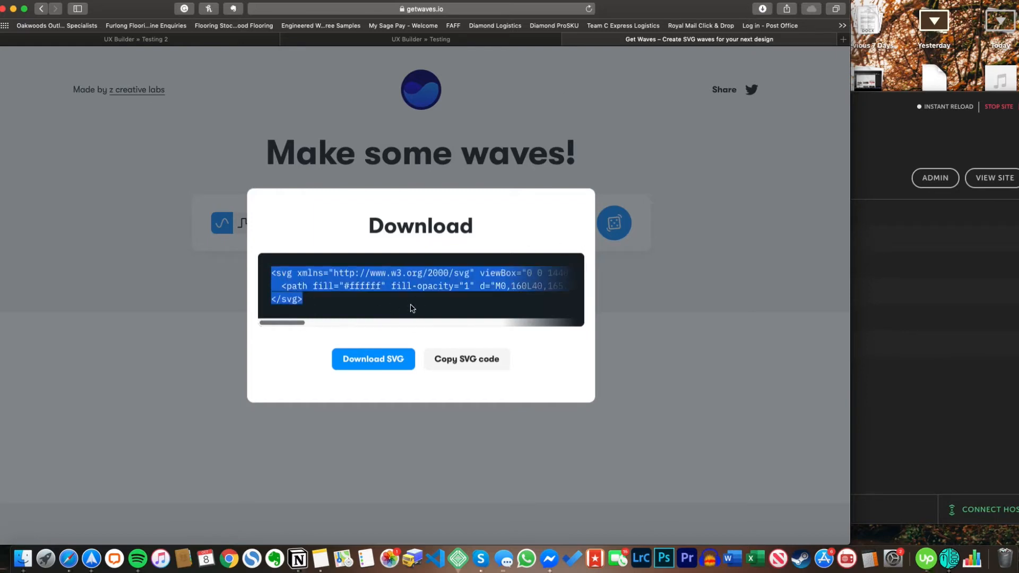
Return to the Testing page in UX Builder and upload wave-10.svg as the second banner's background image
left_click(525, 40)
scroll(295, 324, "up", 5)
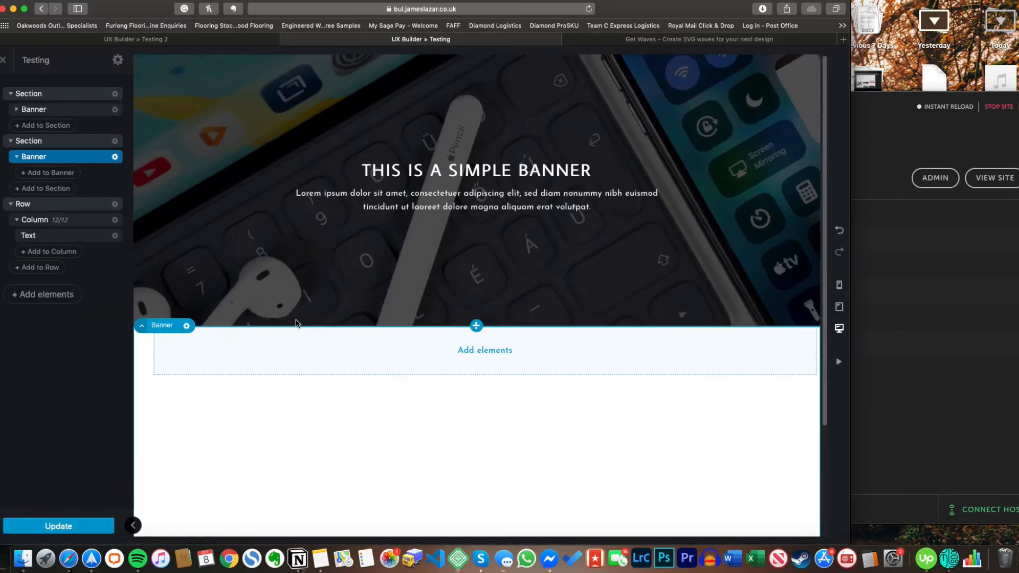
scroll(307, 323, "down", 2)
scroll(307, 323, "up", 2)
right_click(88, 159)
left_click(78, 185)
left_click(75, 243)
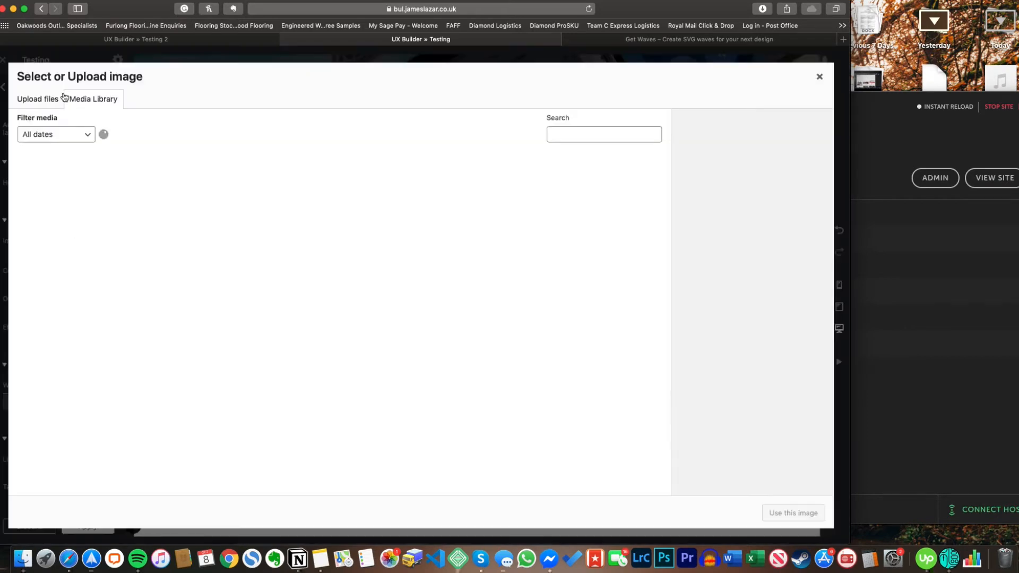
left_click(763, 9)
left_click_drag(733, 53, 400, 250)
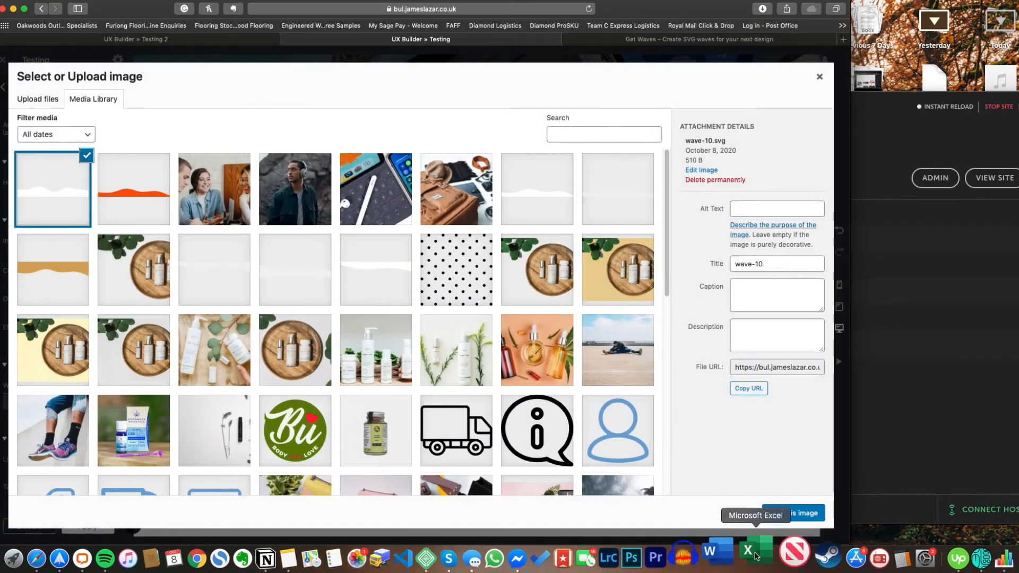
left_click(800, 513)
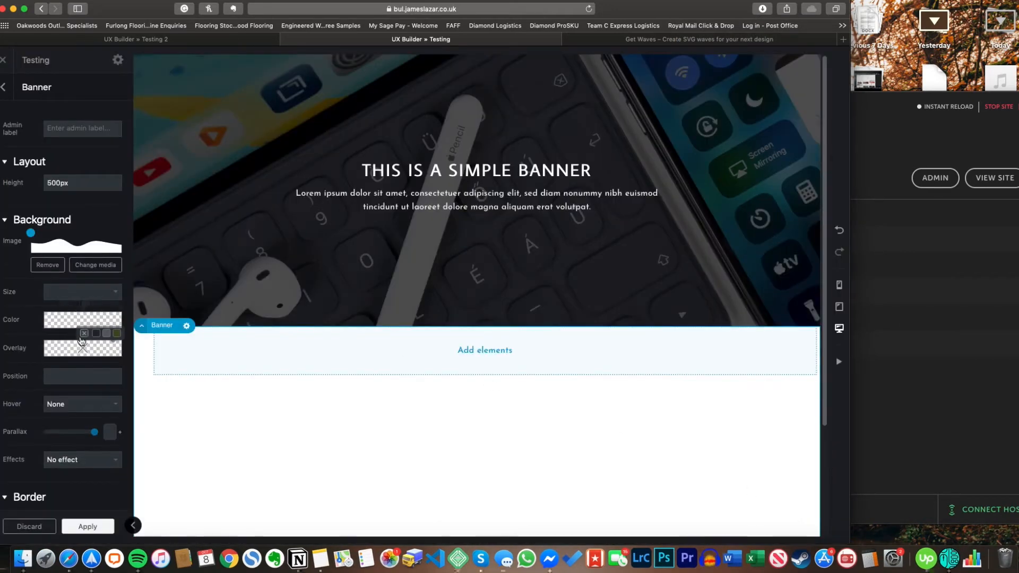
Set the wave banner's background colour to a fully opaque red and apply it
left_click(78, 316)
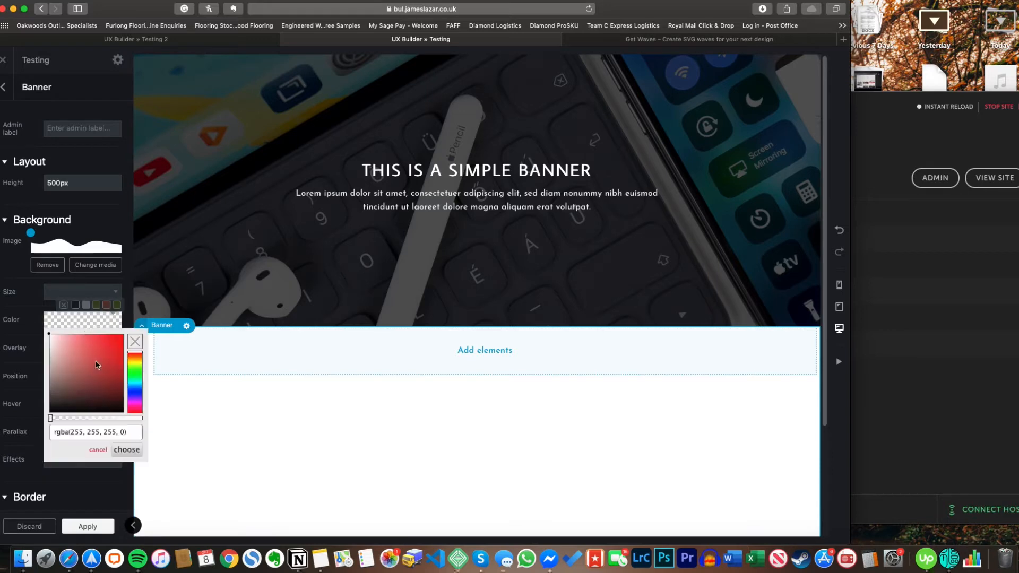
left_click(118, 347)
left_click(118, 354)
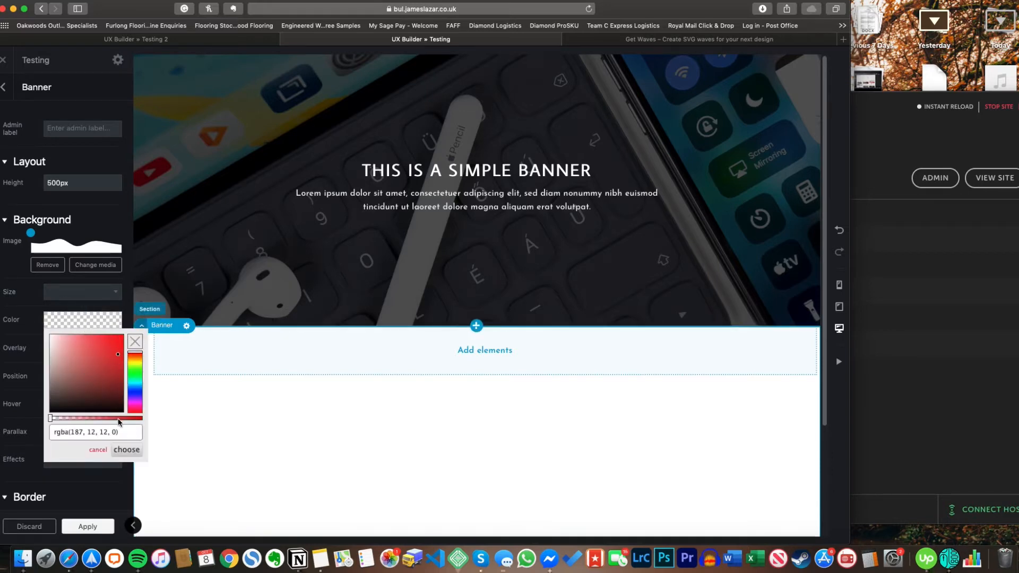
left_click_drag(120, 418, 144, 418)
left_click(118, 450)
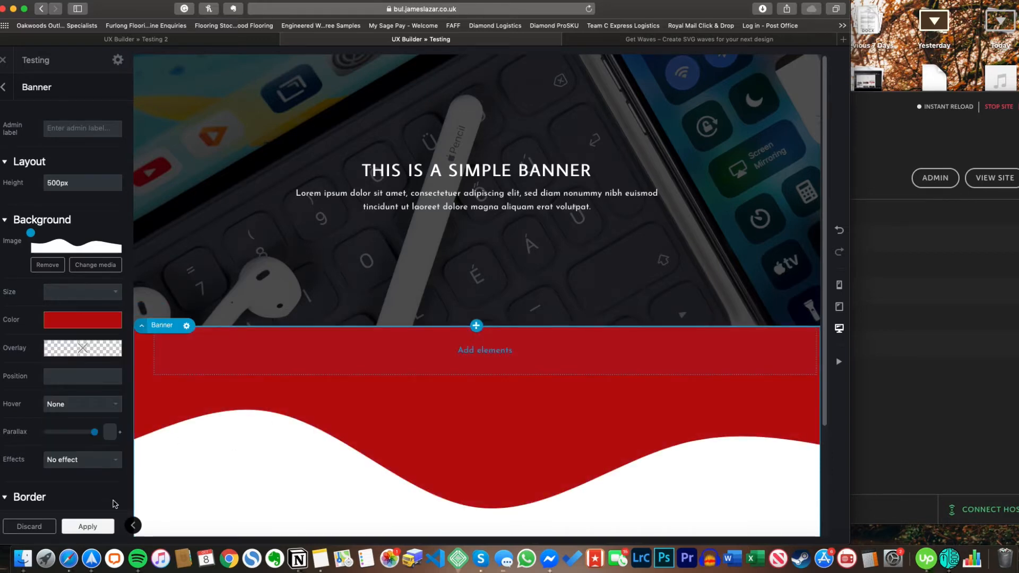
left_click(99, 526)
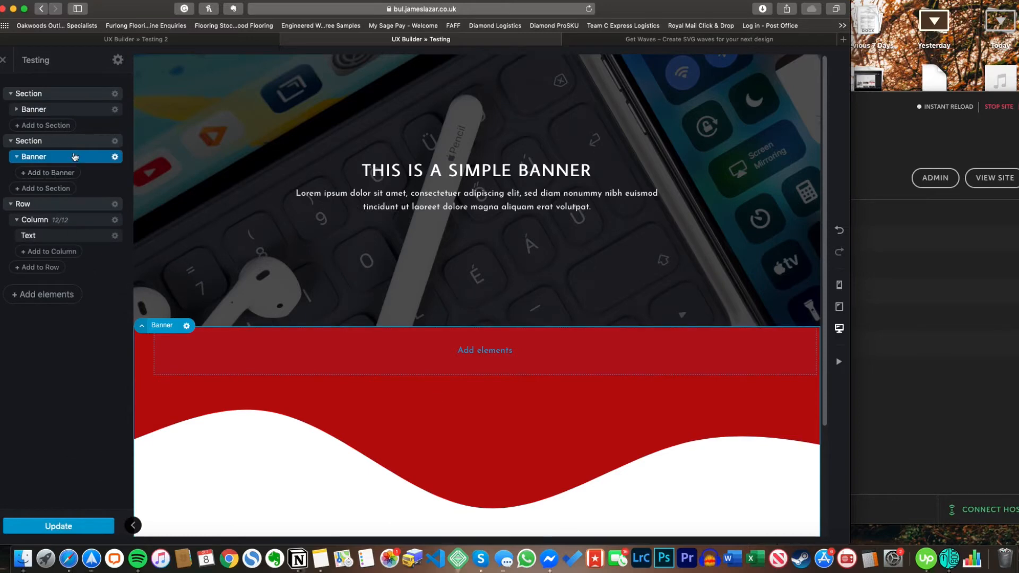
Clear the wave banner's background colour and make it fully transparent
left_click(115, 159)
left_click(100, 184)
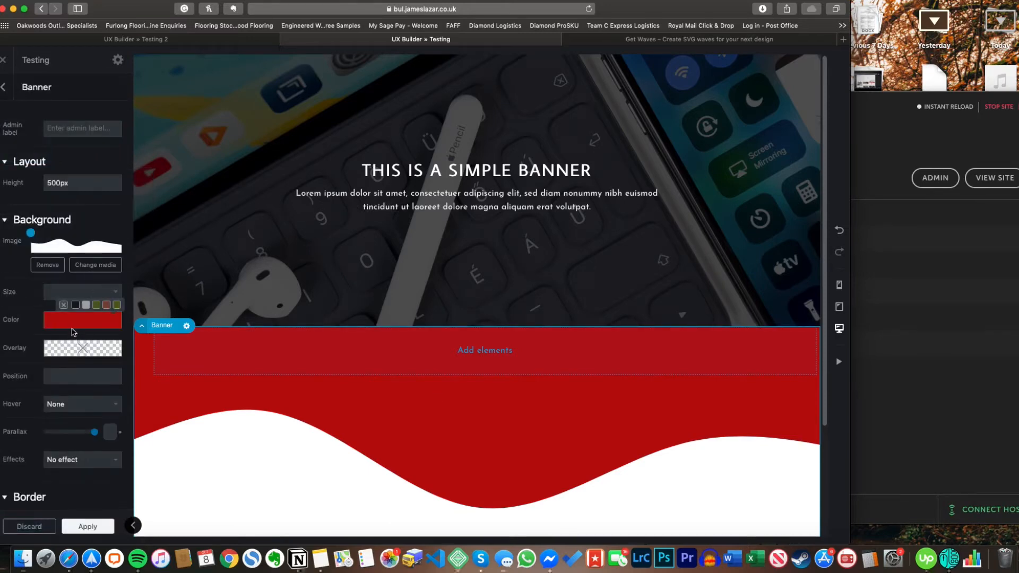
left_click(63, 305)
left_click(78, 324)
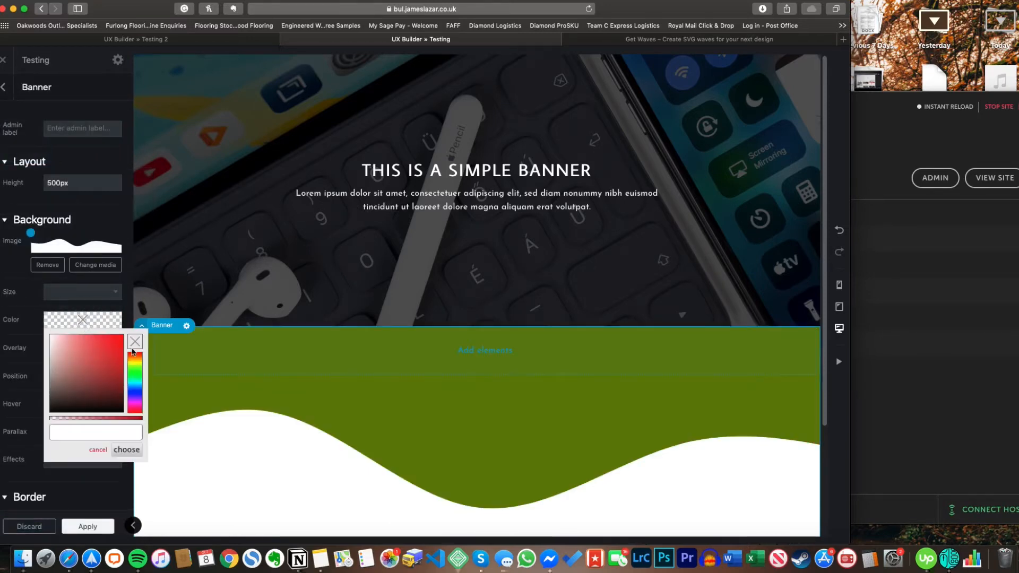
left_click(134, 418)
left_click_drag(133, 419, 34, 419)
left_click(121, 450)
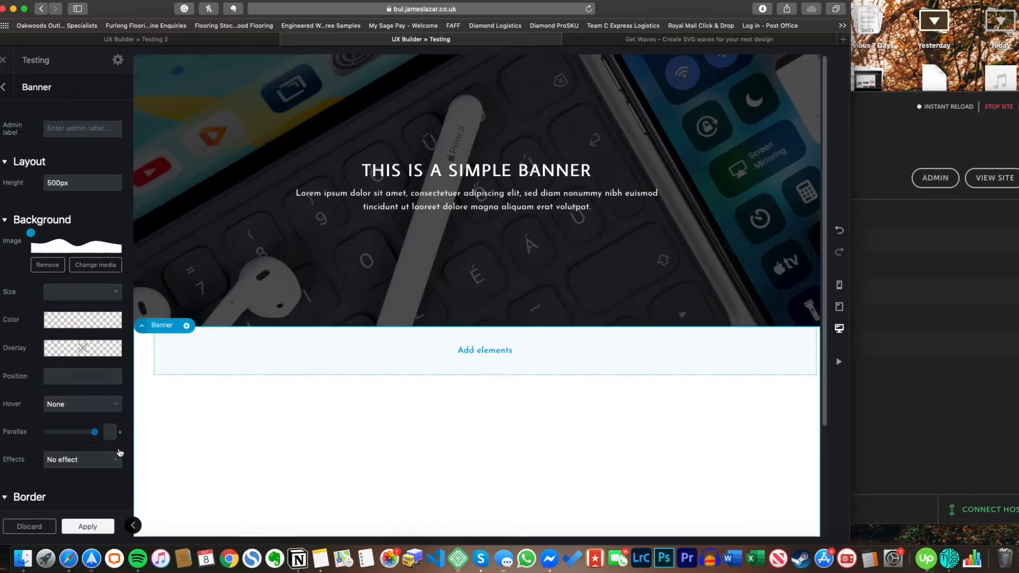
Set the wave banner's height to 15% and its background image position to 51% 100%, and apply both
left_click(73, 182)
double_click(73, 182)
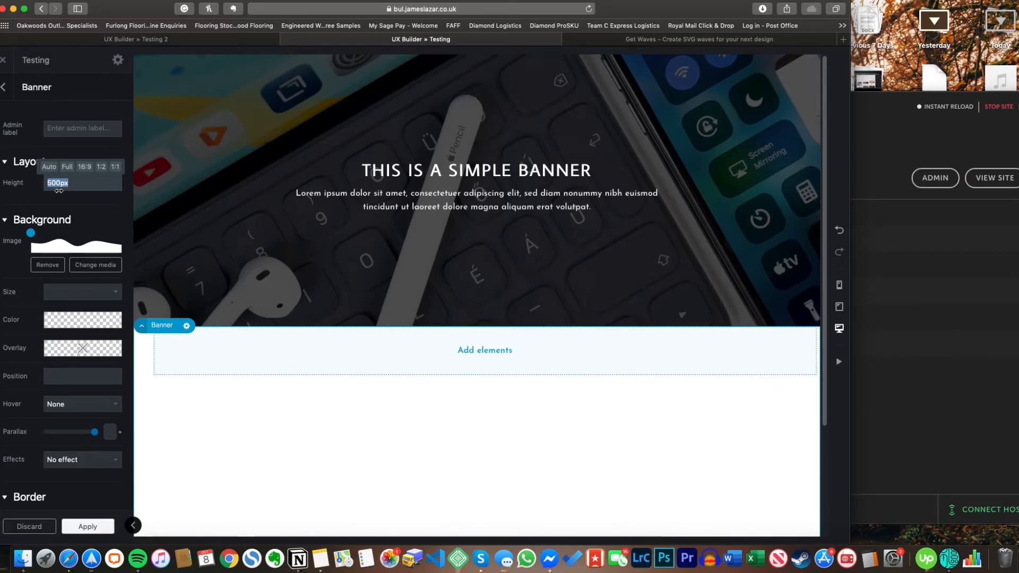
type("%")
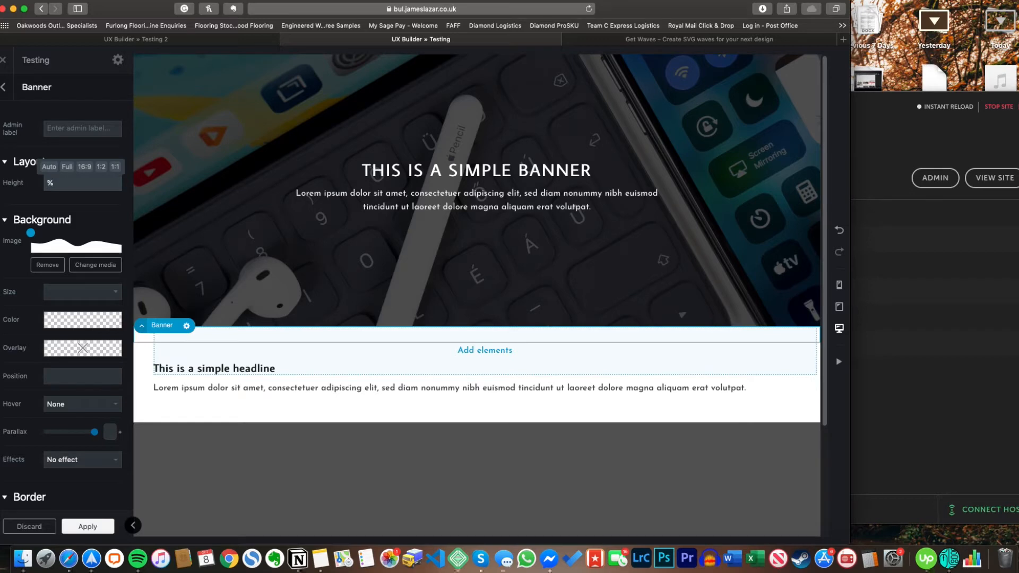
type("15")
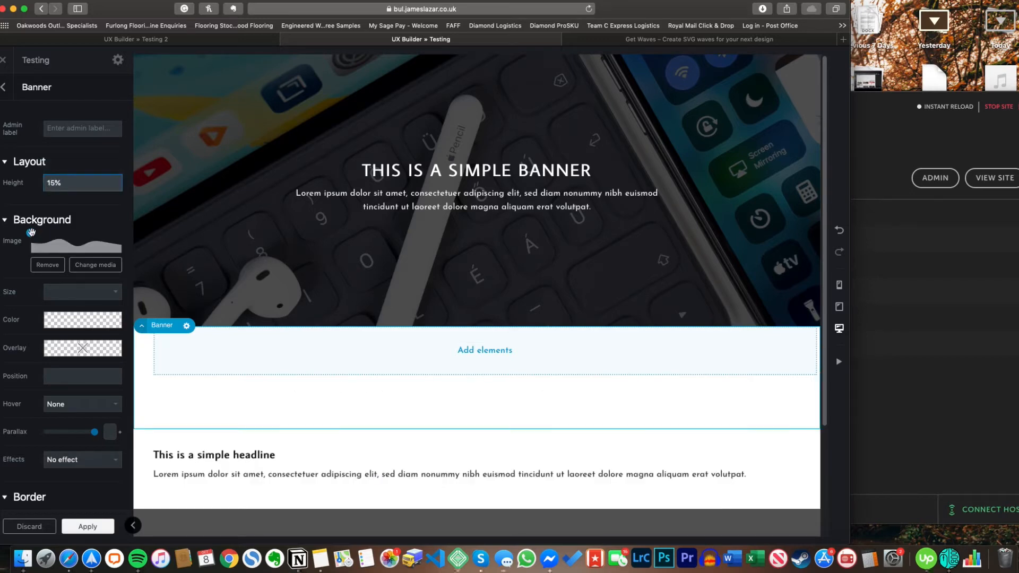
left_click_drag(31, 232, 78, 261)
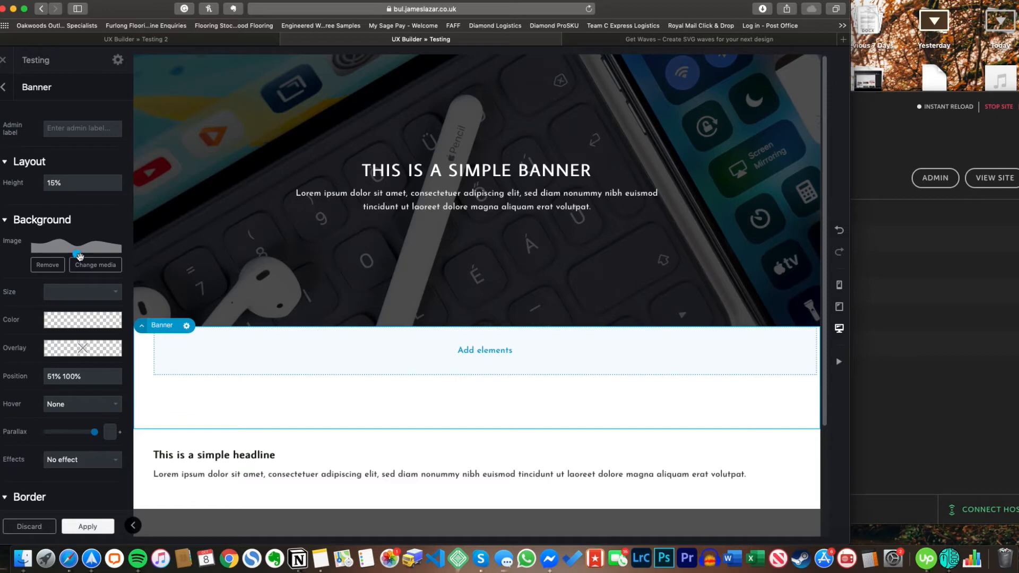
left_click(85, 526)
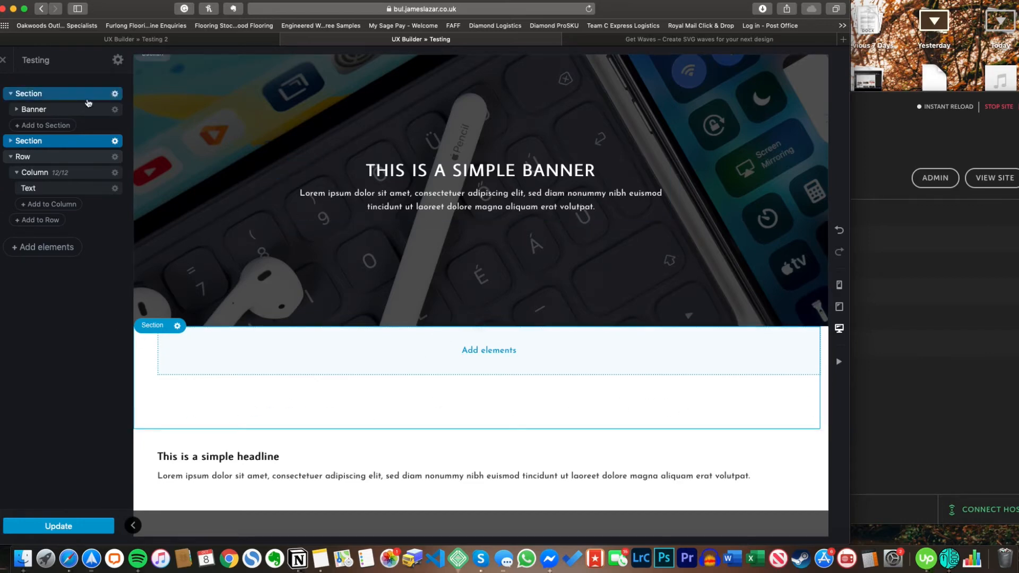
Set the first section's margin to -15%
left_click(87, 93)
left_click(115, 93)
left_click(109, 123)
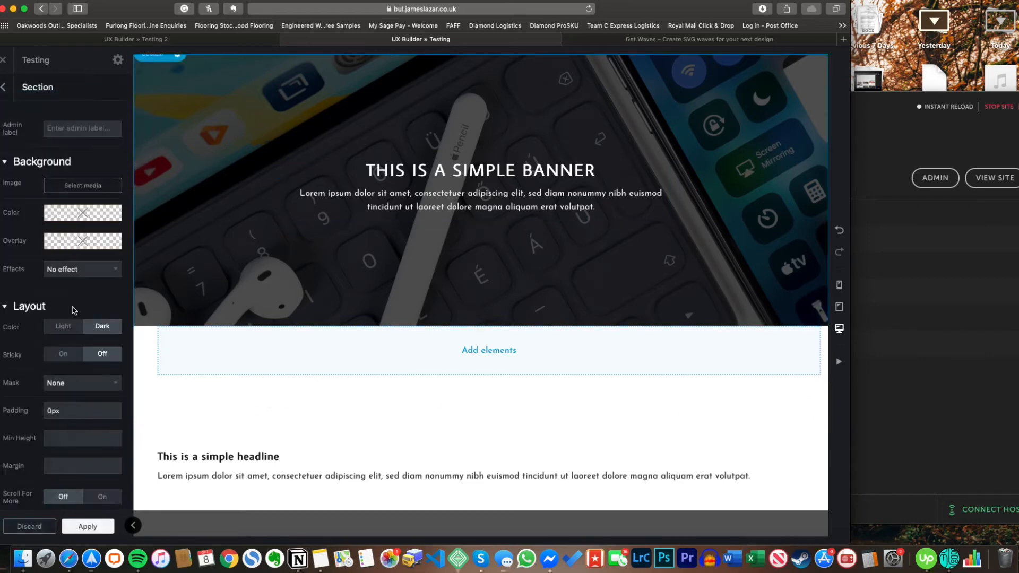
scroll(73, 318, "down", 1)
left_click(62, 442)
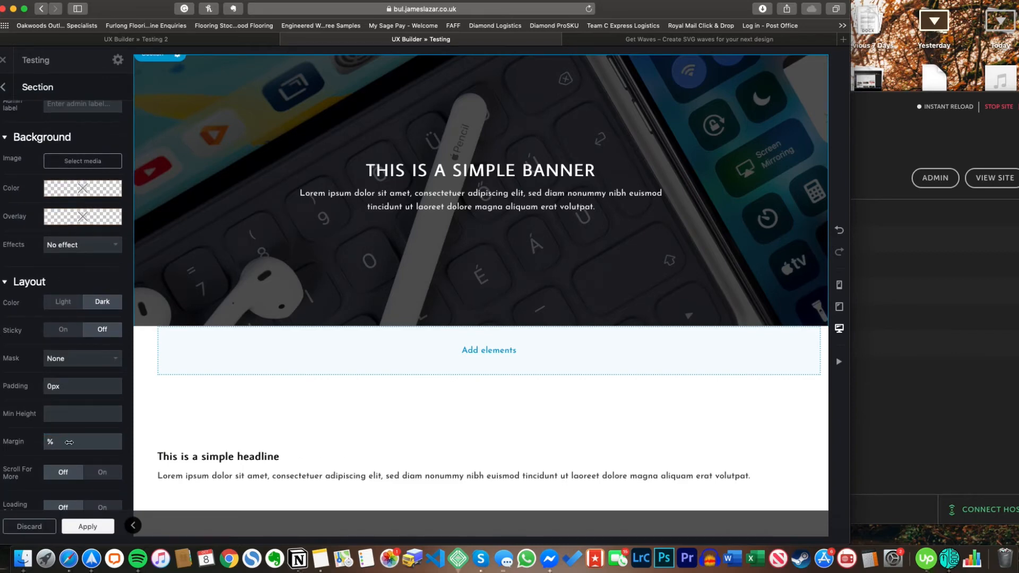
type("-15")
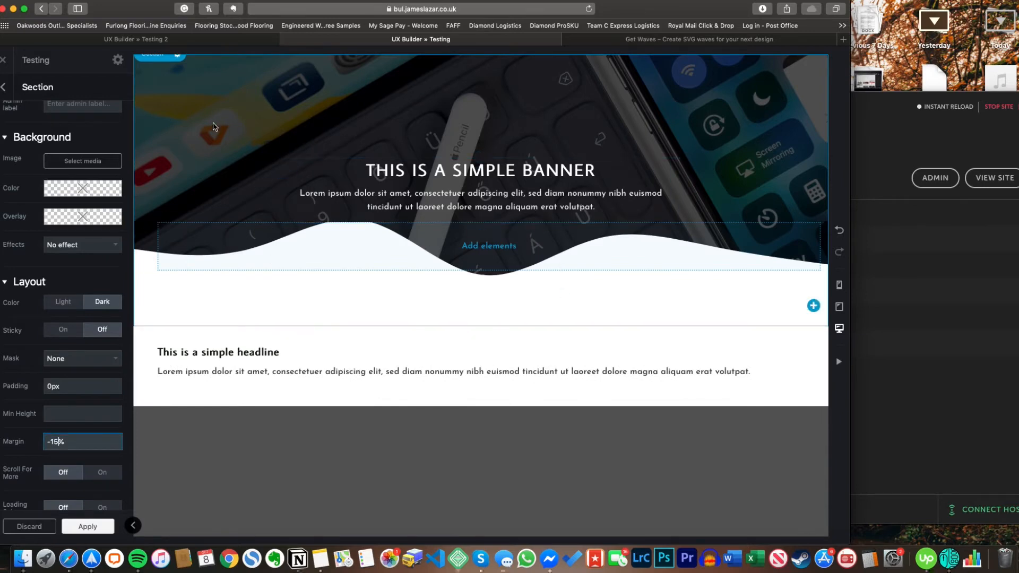
Set the height of the first section's banner to 693px
left_click(213, 127)
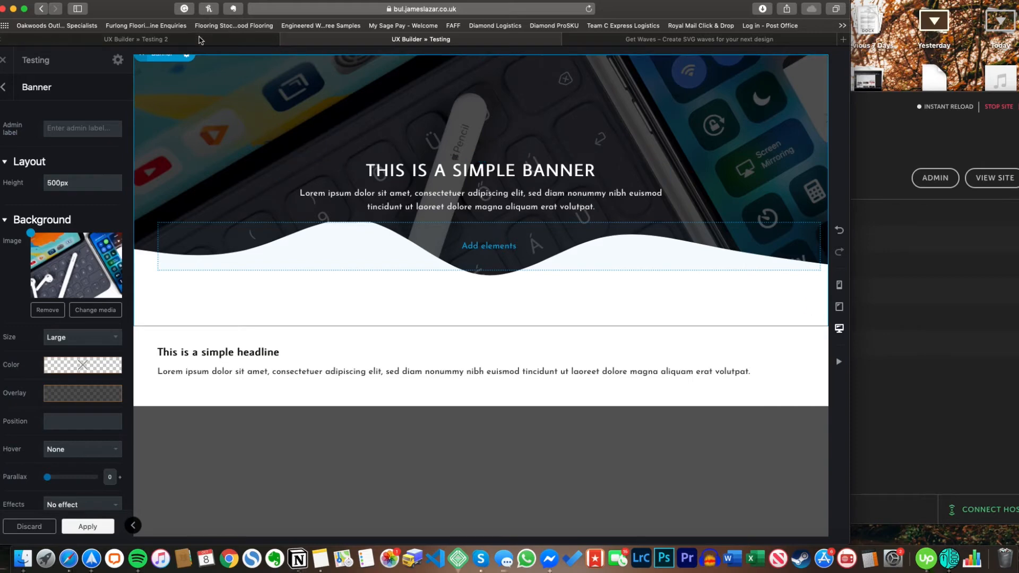
left_click_drag(49, 183, 111, 186)
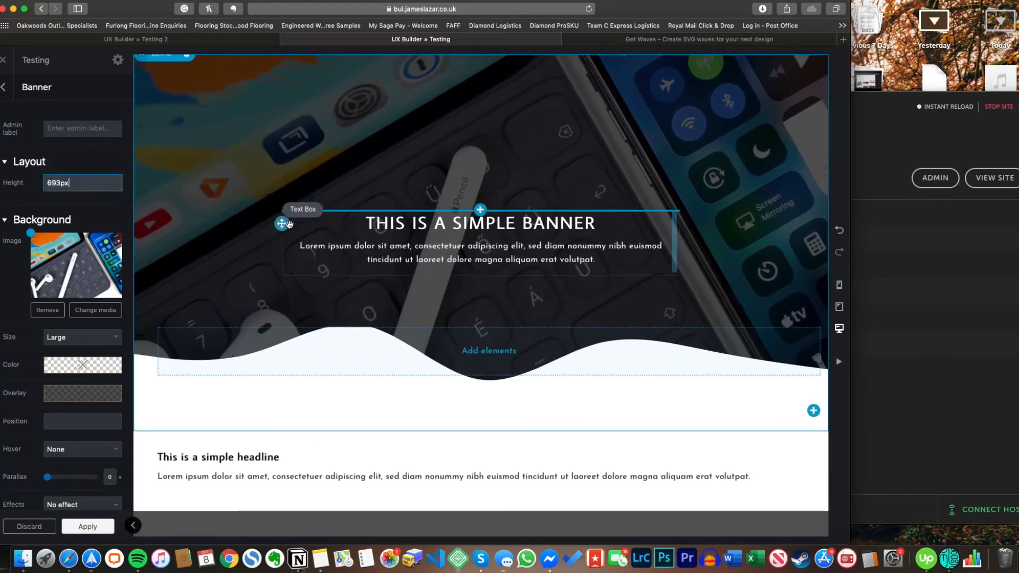
Move the text box higher in the photo banner and set the wave banner's background image position to 48% 68%
left_click_drag(288, 224, 289, 180)
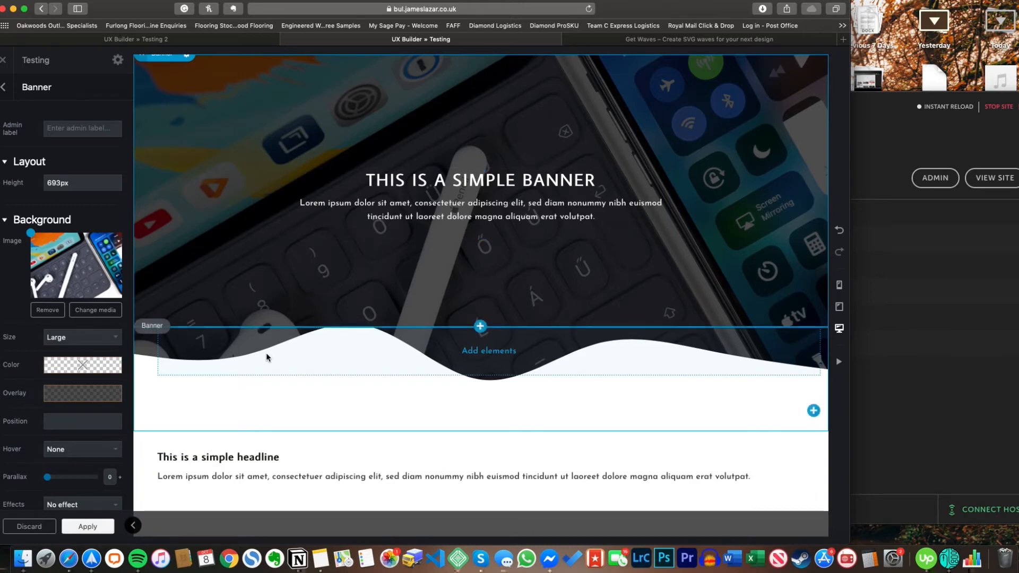
left_click(364, 334)
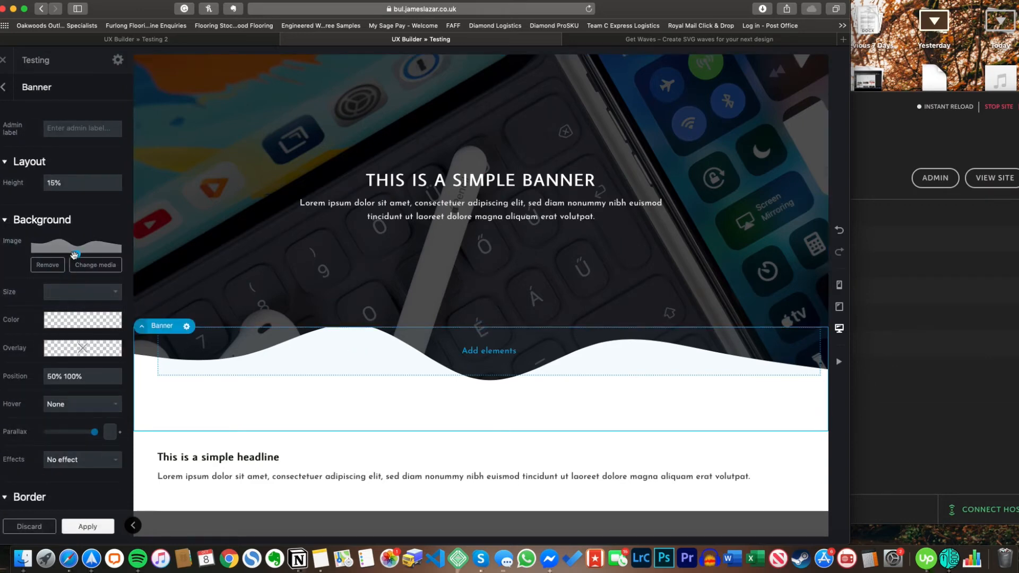
left_click_drag(74, 254, 75, 244)
left_click(87, 526)
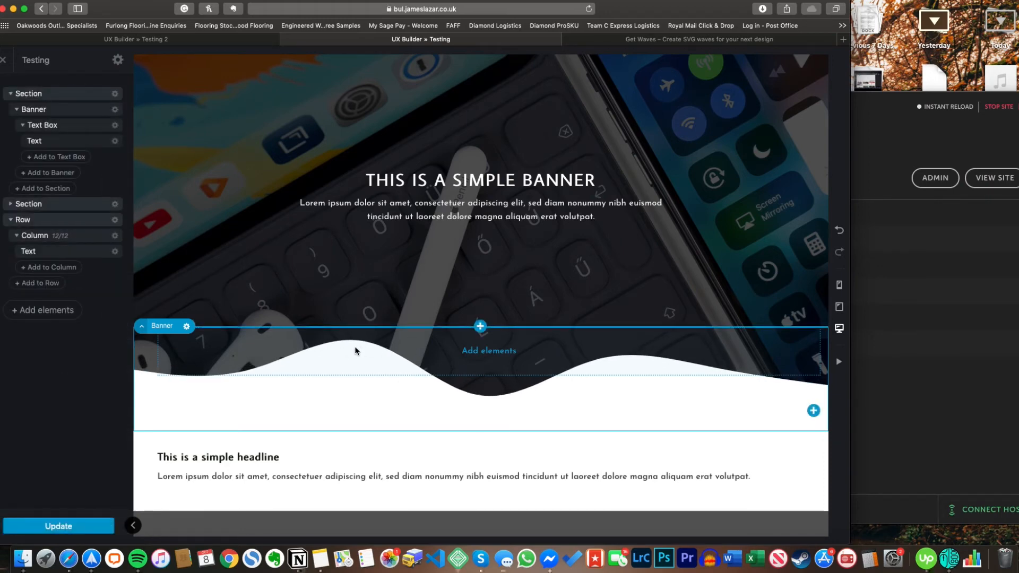
Resize the browser window wider and narrower to check how the wave divider scales over the photo banner
left_click_drag(849, 207, 1017, 191)
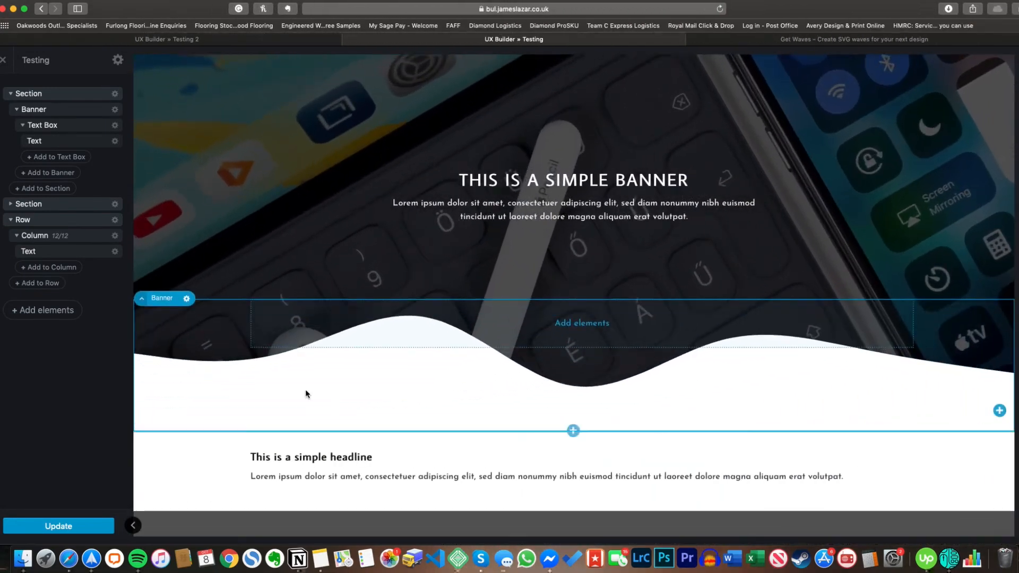
left_click(374, 372)
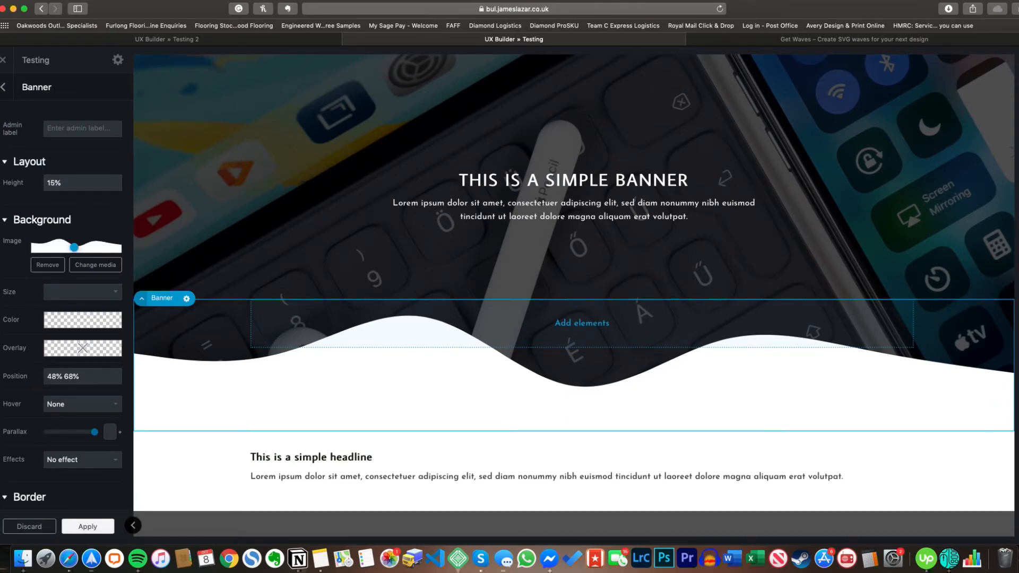
left_click(1013, 101)
left_click_drag(1018, 109, 642, 151)
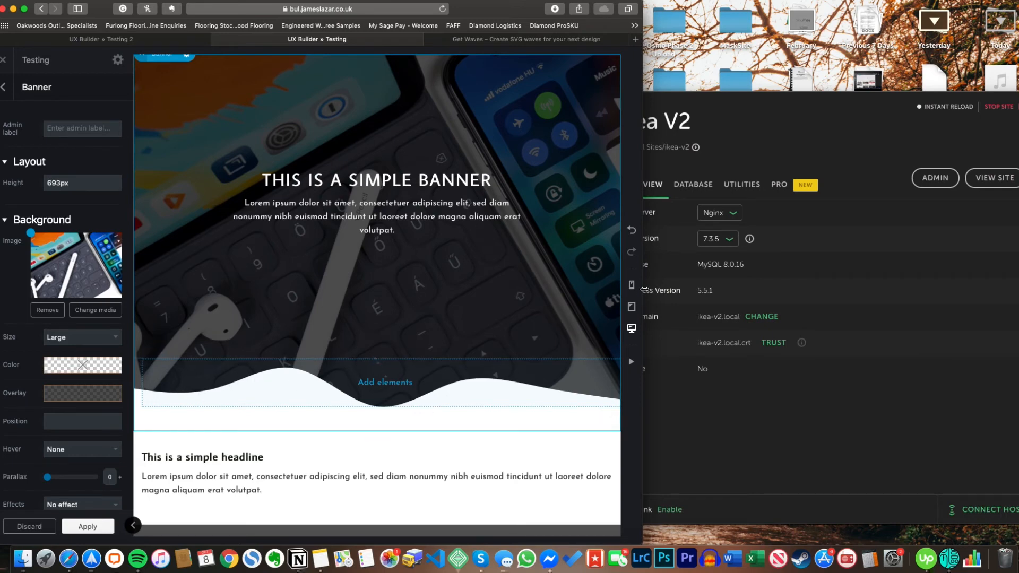
left_click_drag(642, 289, 1018, 289)
Label the wave section Waves and compare its layout with the Testing 2 page
left_click(180, 373)
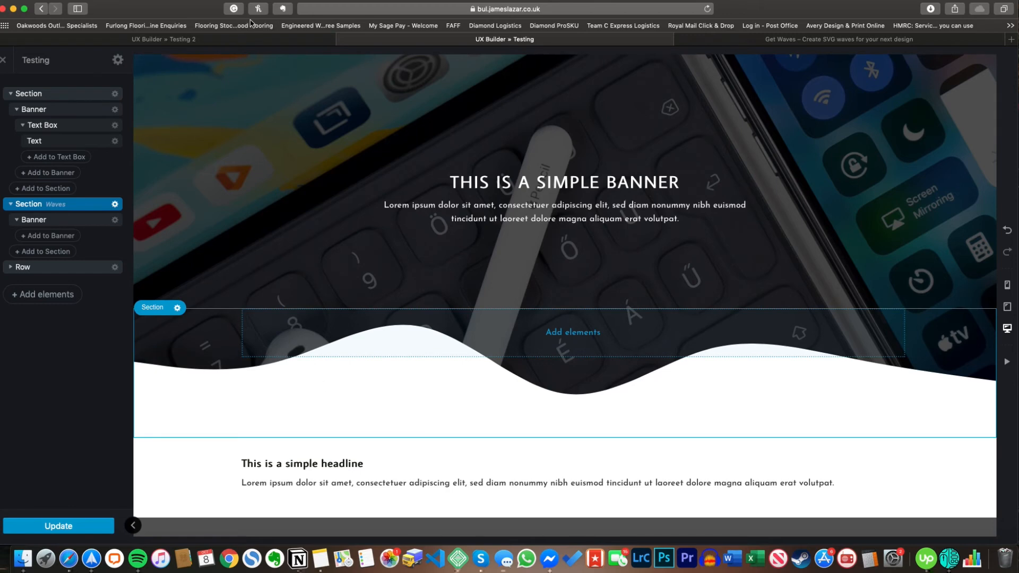
left_click(245, 37)
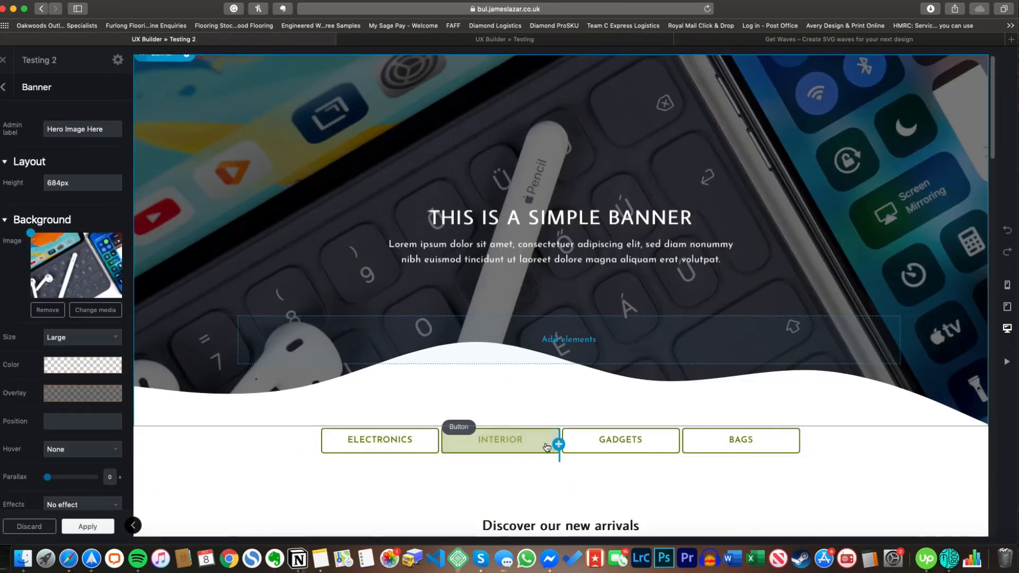
key("ctrl+Tab")
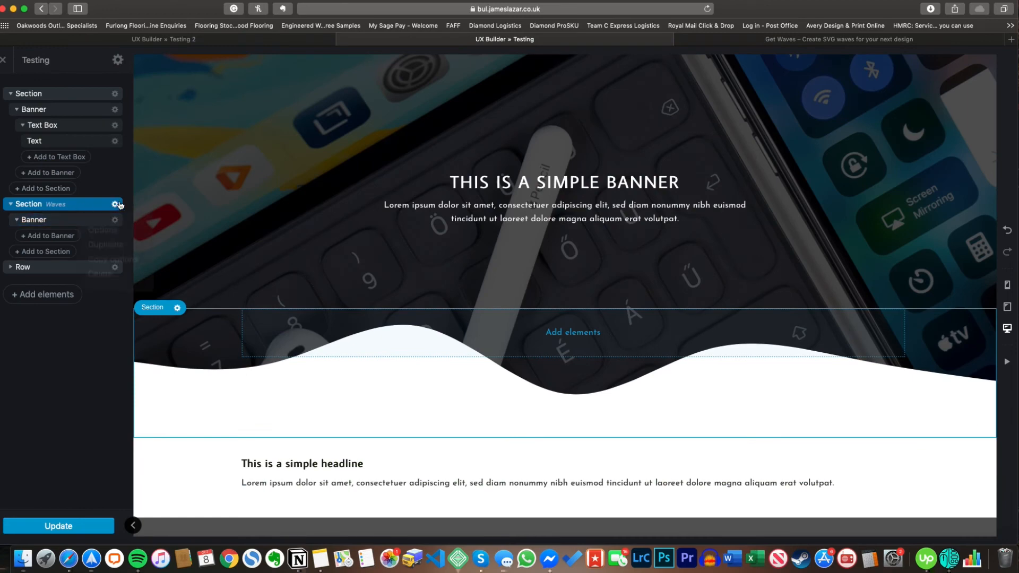
Set the Waves section's margin to -5% and apply it
left_click(114, 203)
left_click(88, 228)
left_click(78, 468)
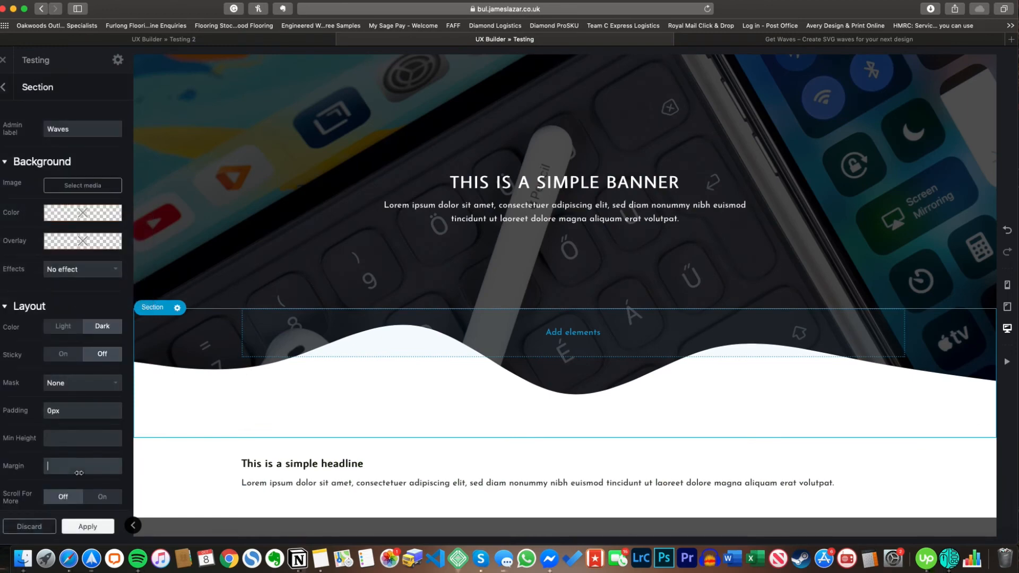
type("%")
type("-5")
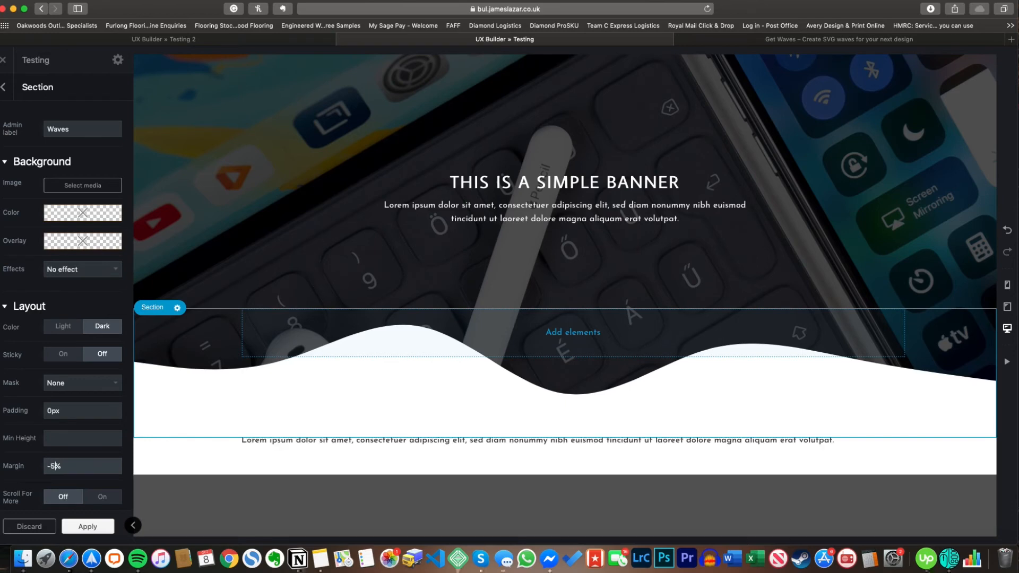
left_click(97, 528)
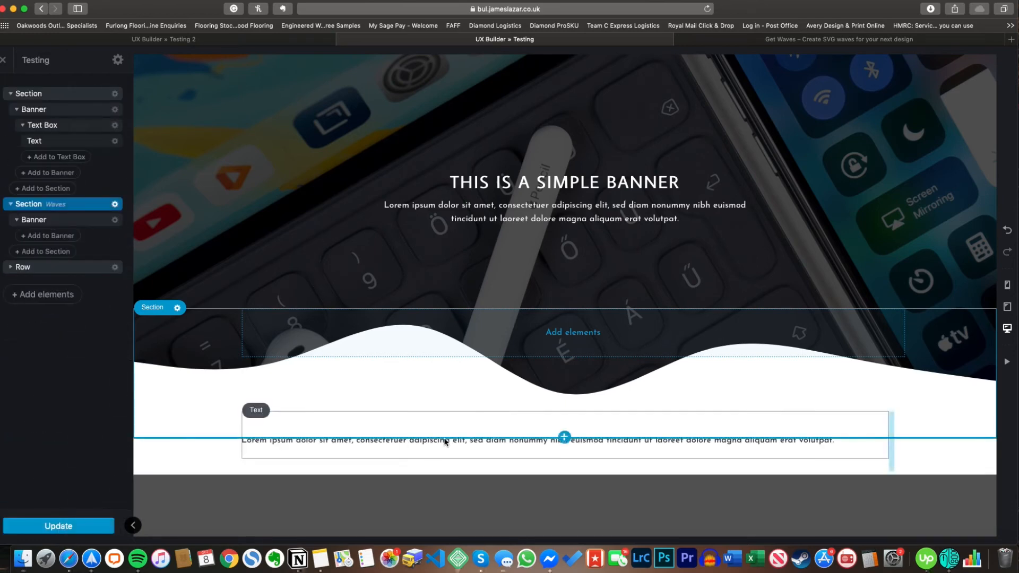
Add a new section without a preset below the Waves section and move the headline row inside it
left_click(36, 264)
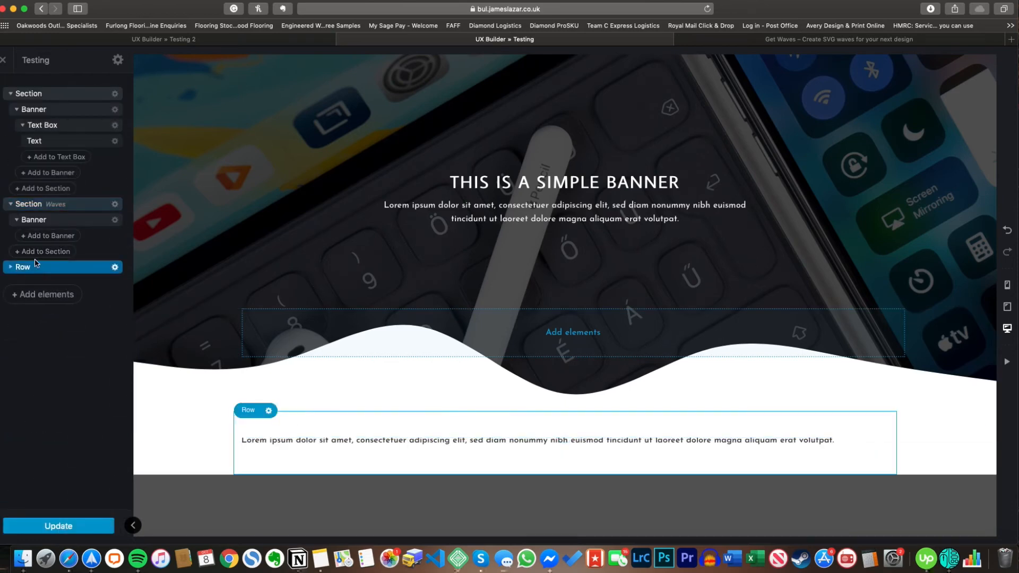
left_click(42, 295)
type("sec")
left_click(34, 225)
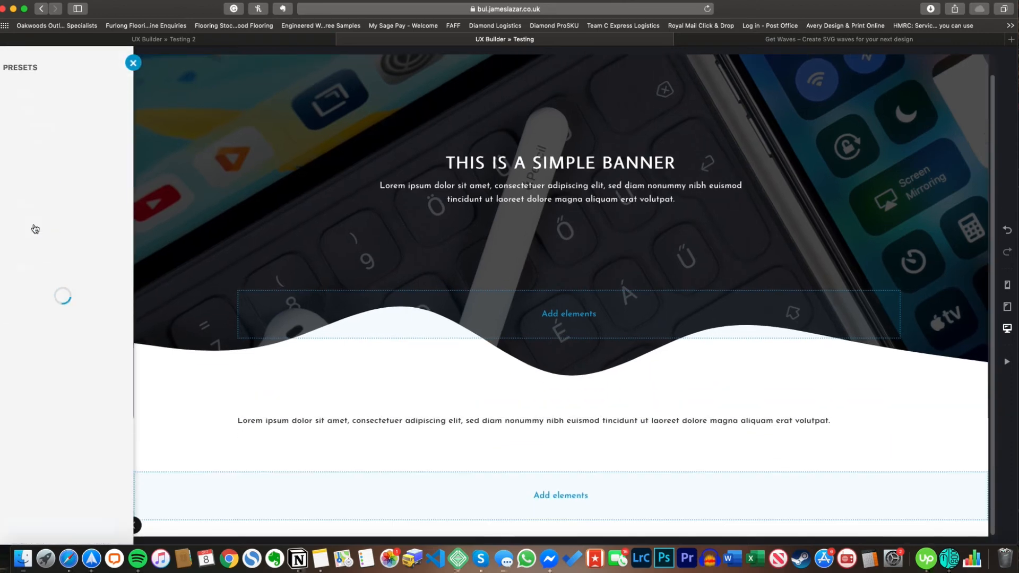
left_click(133, 70)
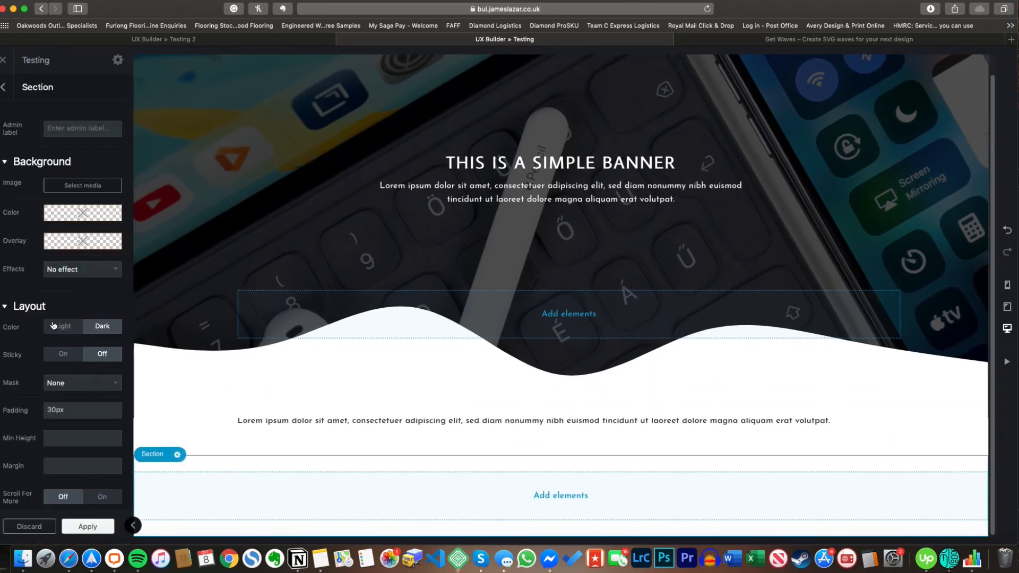
left_click(87, 524)
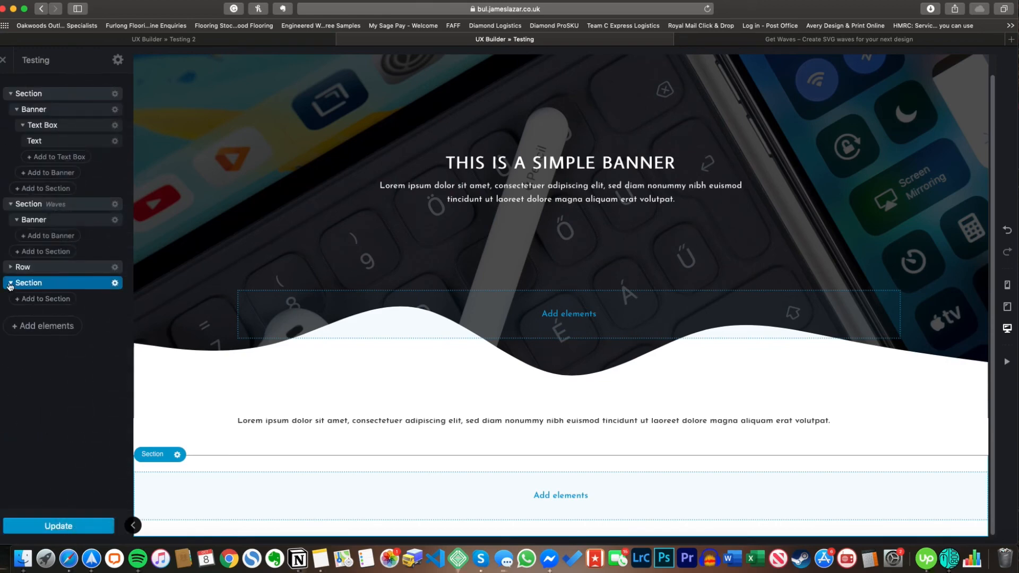
left_click_drag(23, 267, 32, 290)
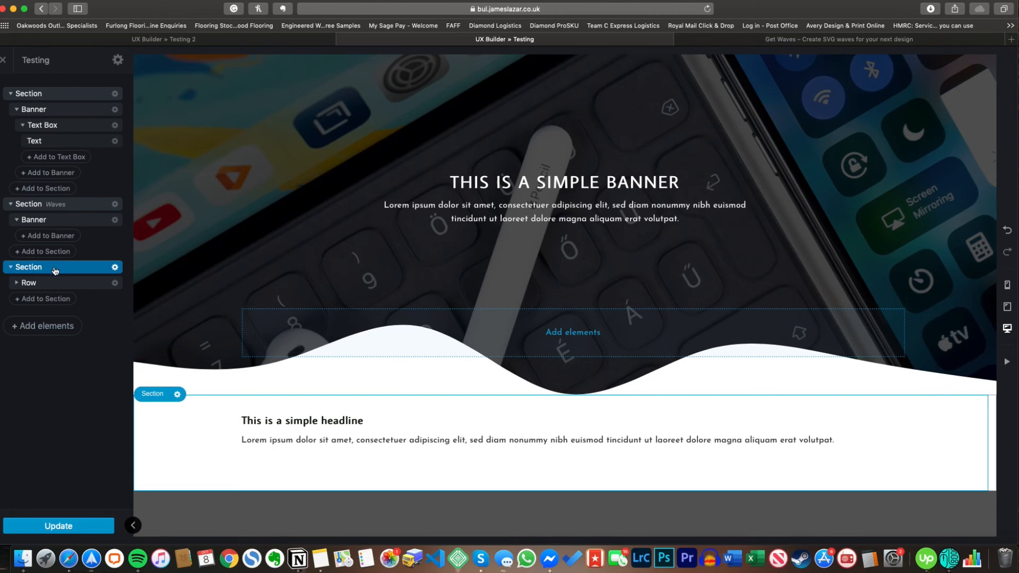
left_click_drag(54, 283, 53, 318)
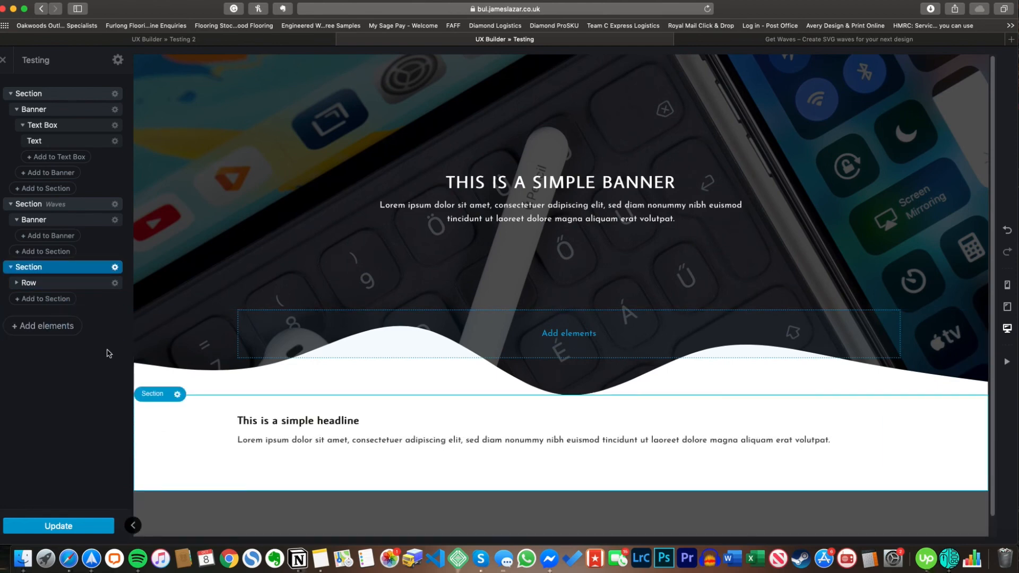
Save the page and view it live, and revisit the Get Waves generator and the Testing 2 page for comparison
left_click(103, 520)
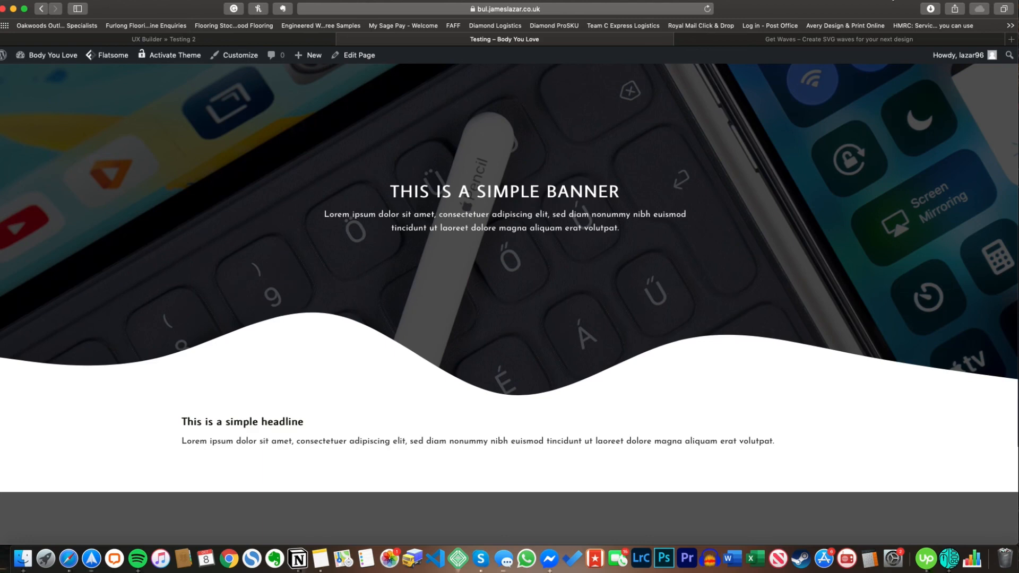
left_click(868, 41)
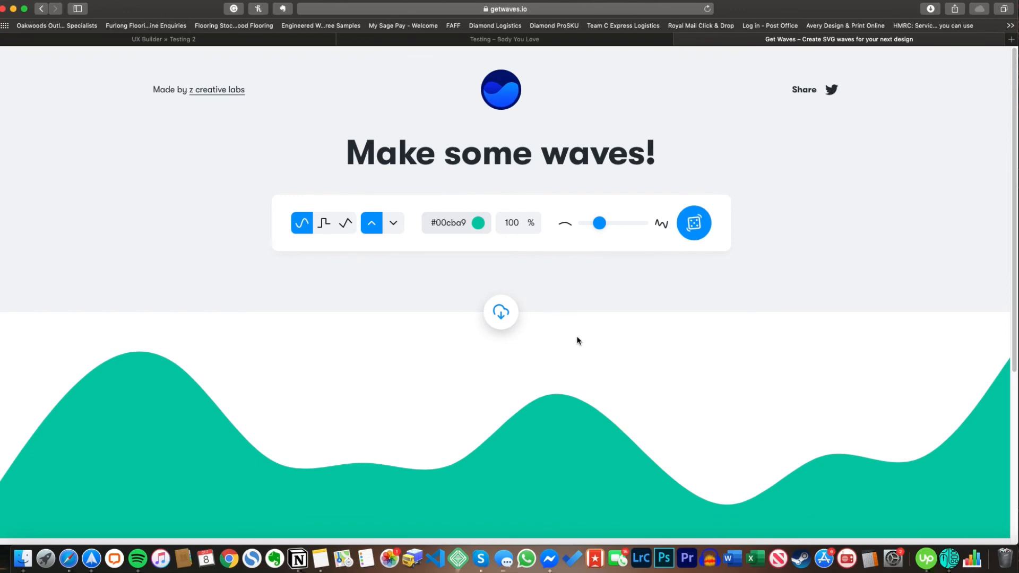
left_click(486, 42)
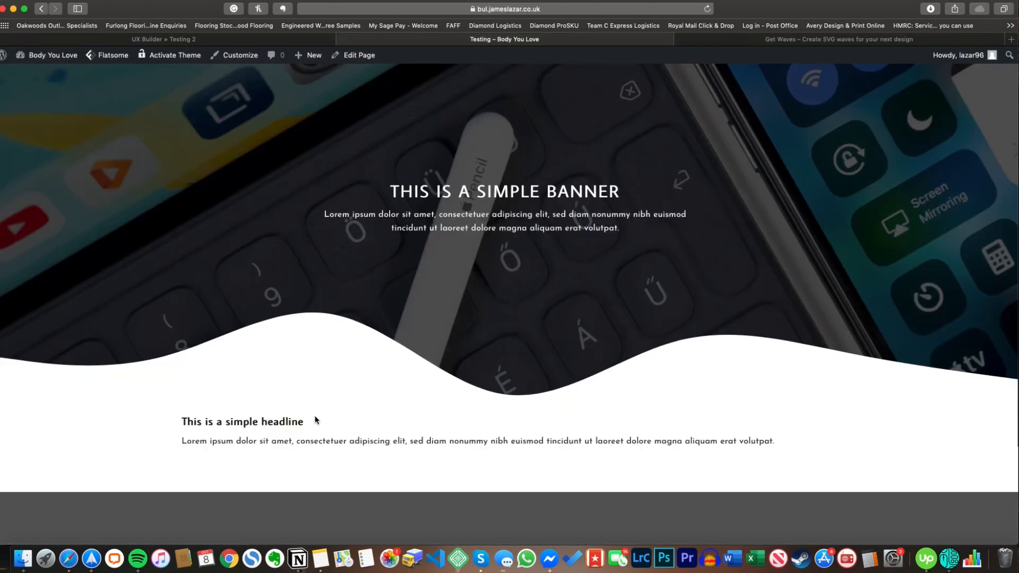
left_click(268, 39)
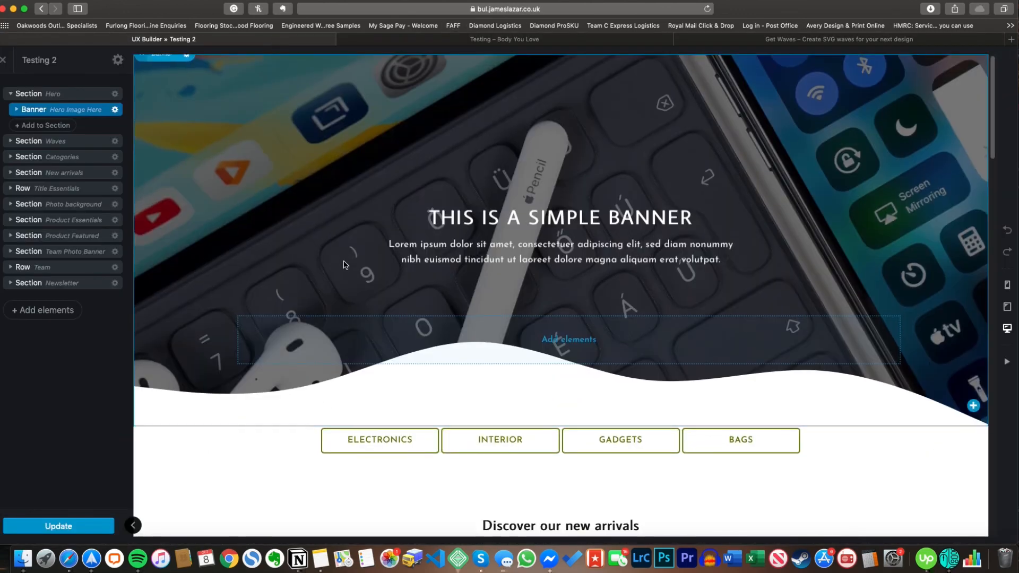